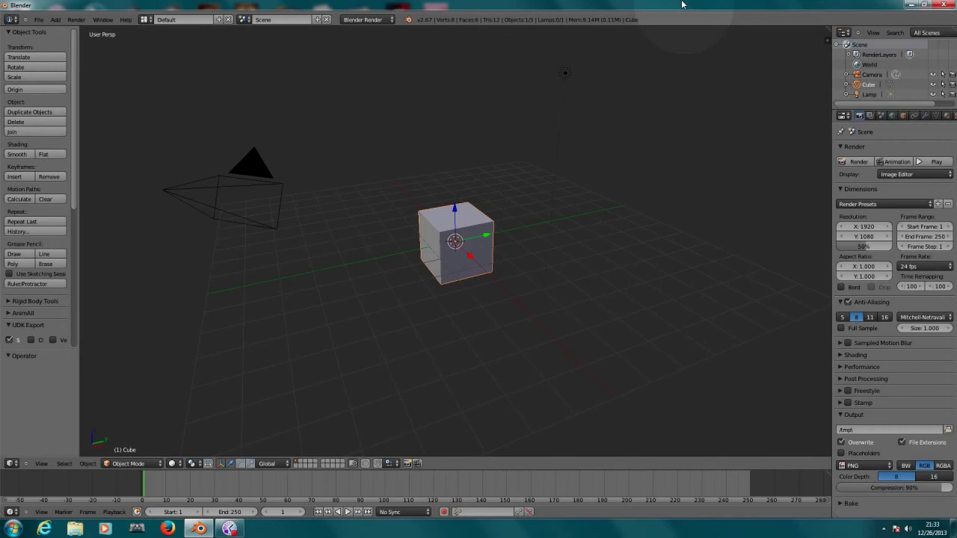
- Delete the default cube and add a plane mesh in its place
{"action": "key", "text": "Delete"}
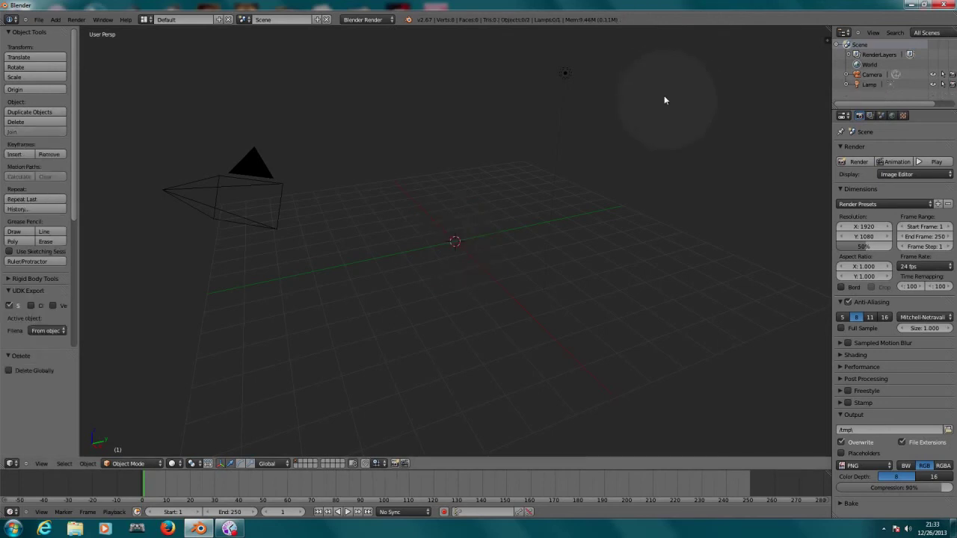
{"action": "key", "text": "shift+a"}
{"action": "key", "text": "Escape"}
{"action": "key", "text": "shift+a"}
{"action": "left_click", "coordinate": [676, 96]}
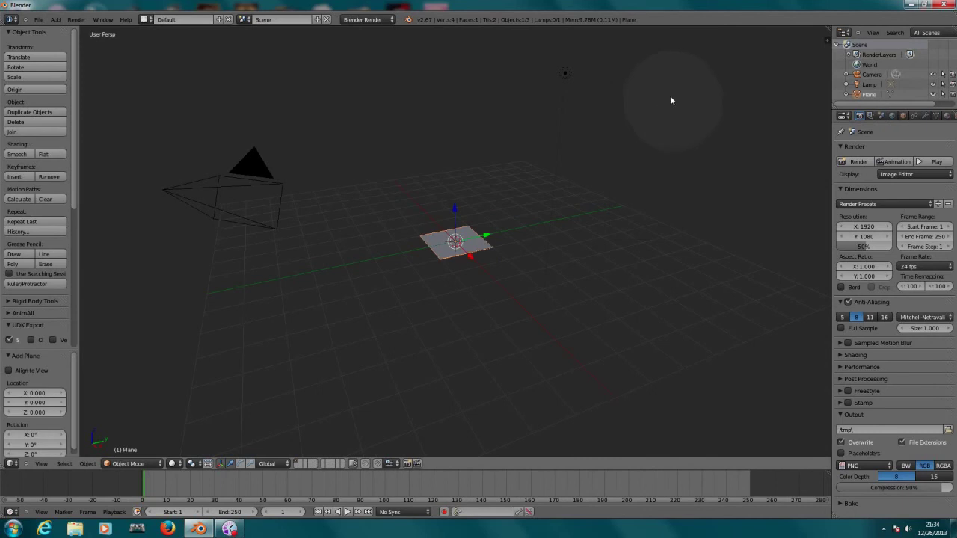
- Scale the plane up three times to 4.768 so it forms a large floor
{"action": "key", "text": "s"}
{"action": "left_click", "coordinate": [658, 238]}
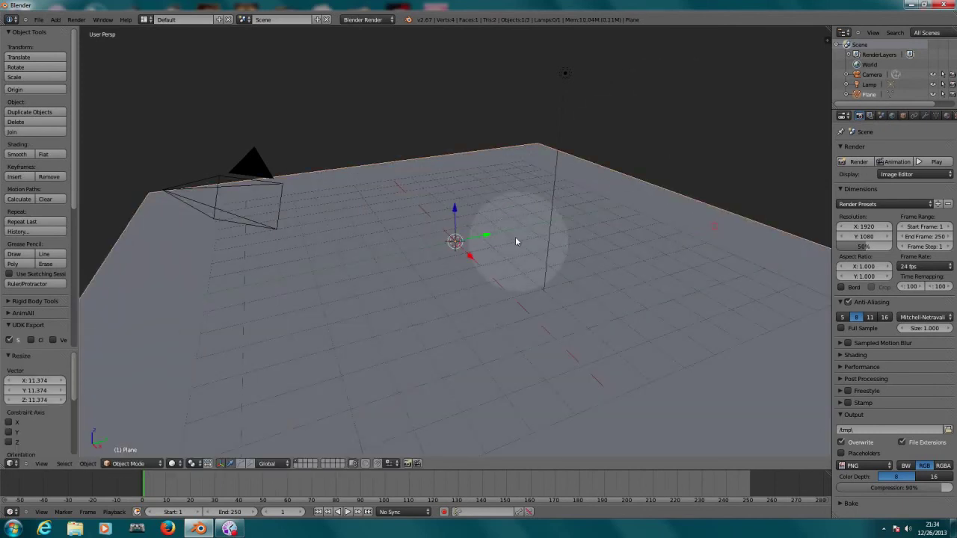
{"action": "key", "text": "s"}
{"action": "left_click", "coordinate": [673, 233]}
{"action": "key", "text": "s"}
{"action": "left_click", "coordinate": [669, 239]}
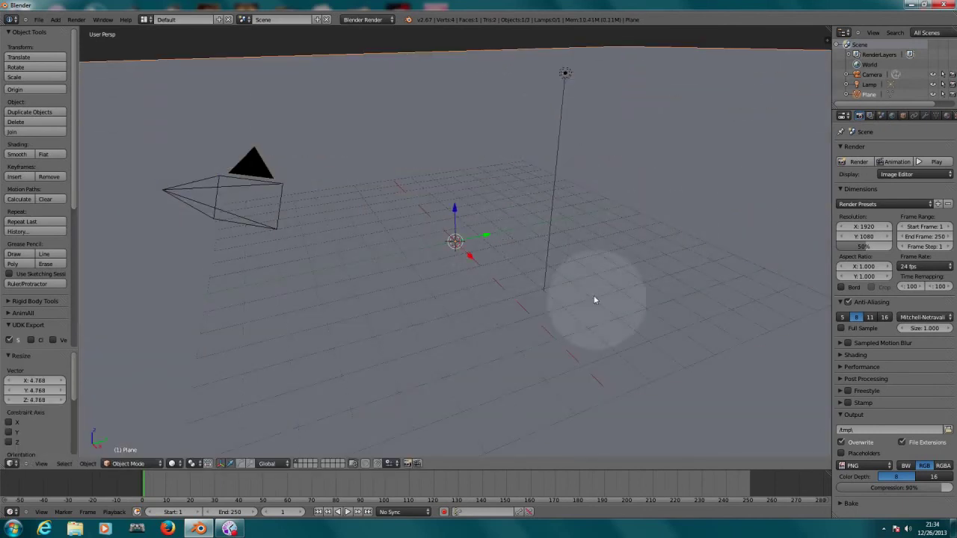
- Switch the render engine to Cycles Render and widen the Properties editor
{"action": "left_click", "coordinate": [363, 20]}
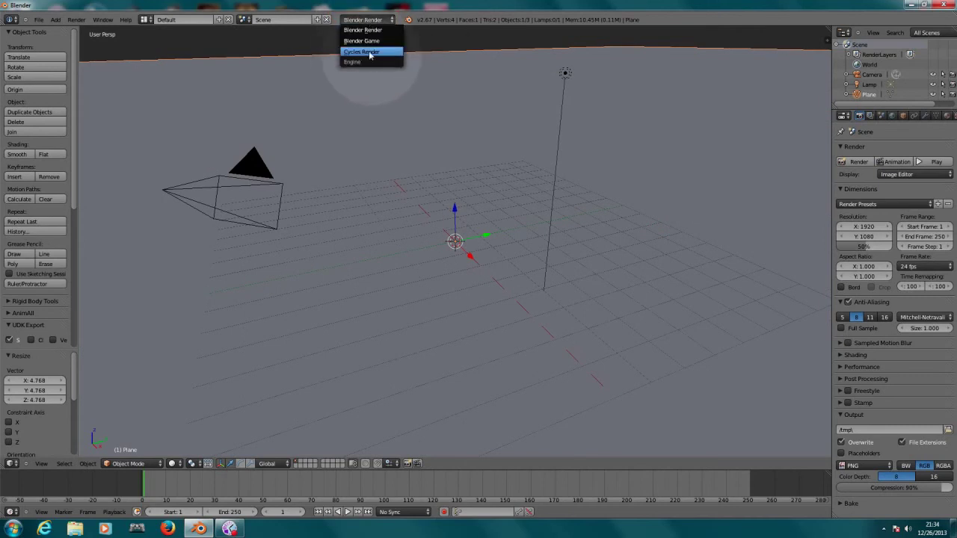
{"action": "left_click", "coordinate": [371, 53]}
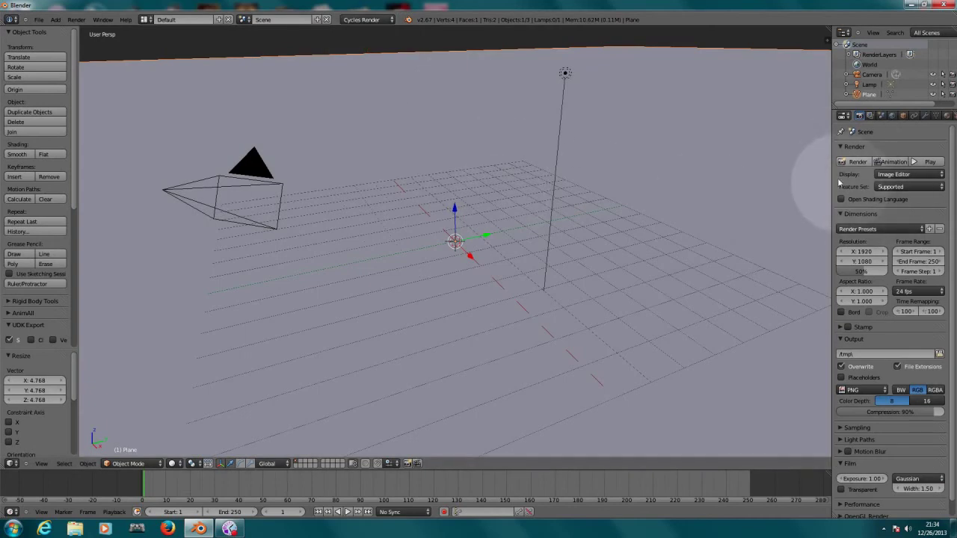
{"action": "left_click_drag", "start_coordinate": [832, 173], "coordinate": [779, 177]}
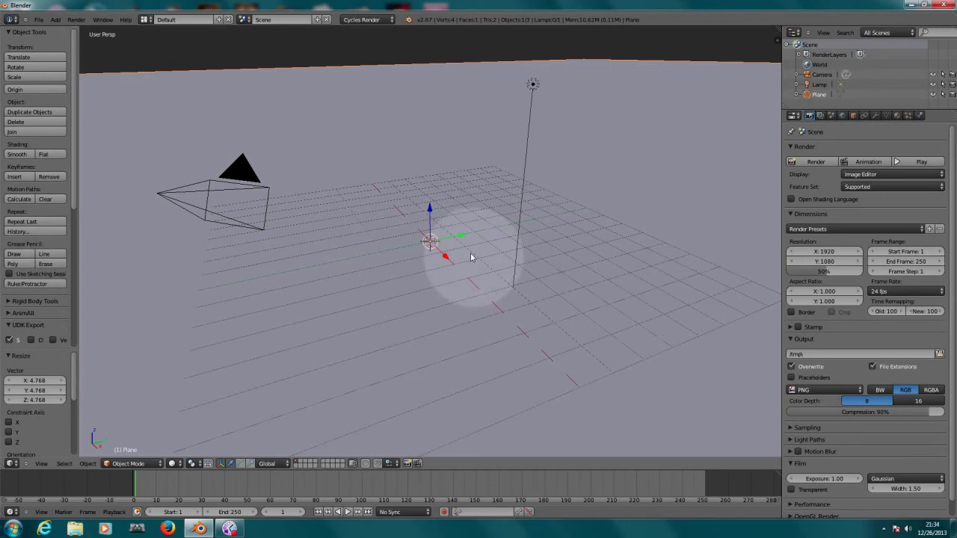
- Give the floor a new material, Material.001, with an orange diffuse colour (R 0.8, G 0.301, B 0.043)
{"action": "left_click", "coordinate": [897, 115]}
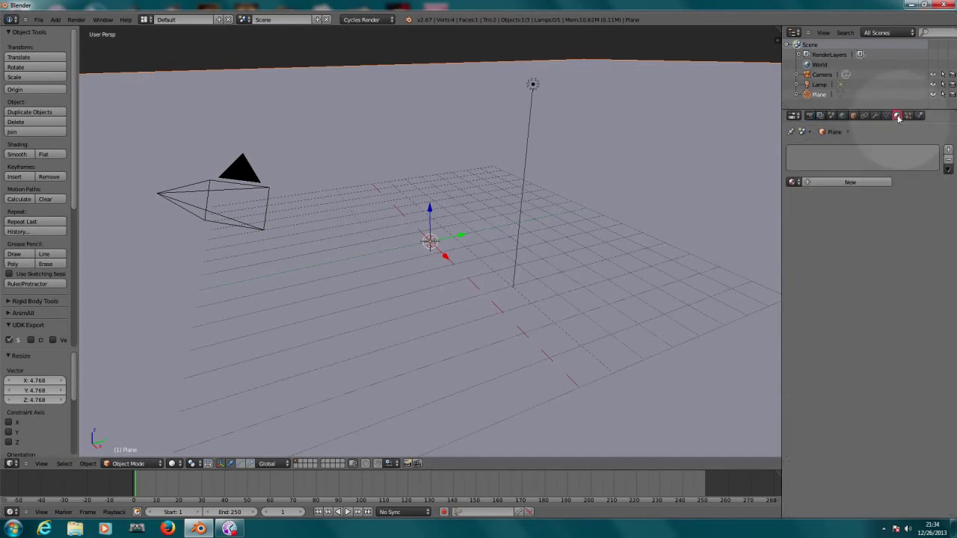
{"action": "left_click", "coordinate": [854, 182]}
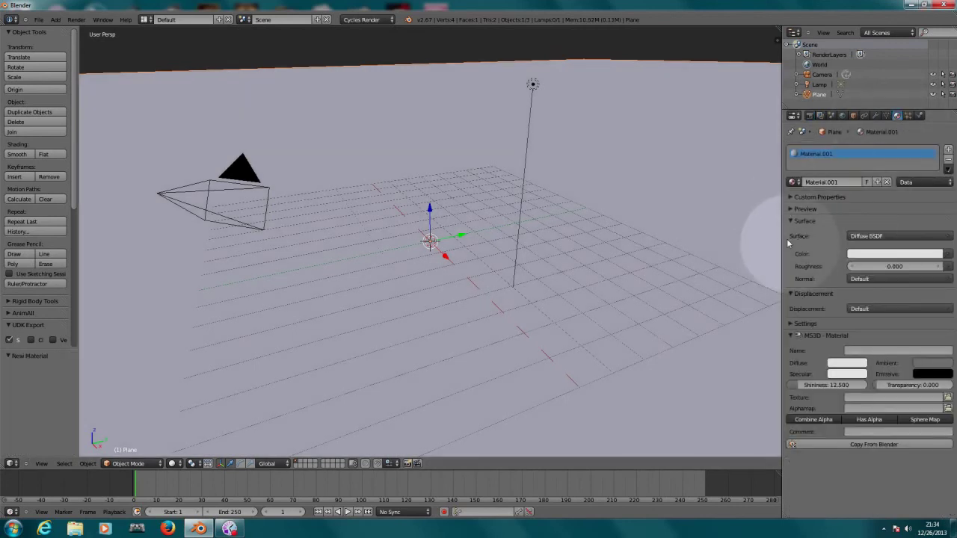
{"action": "left_click", "coordinate": [878, 254]}
{"action": "left_click", "coordinate": [879, 171]}
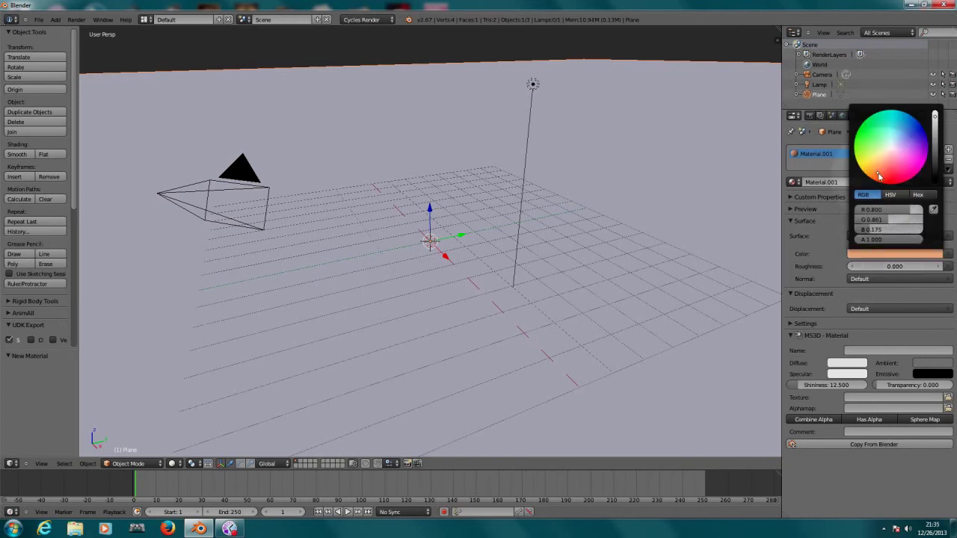
{"action": "left_click_drag", "start_coordinate": [879, 171], "coordinate": [873, 181]}
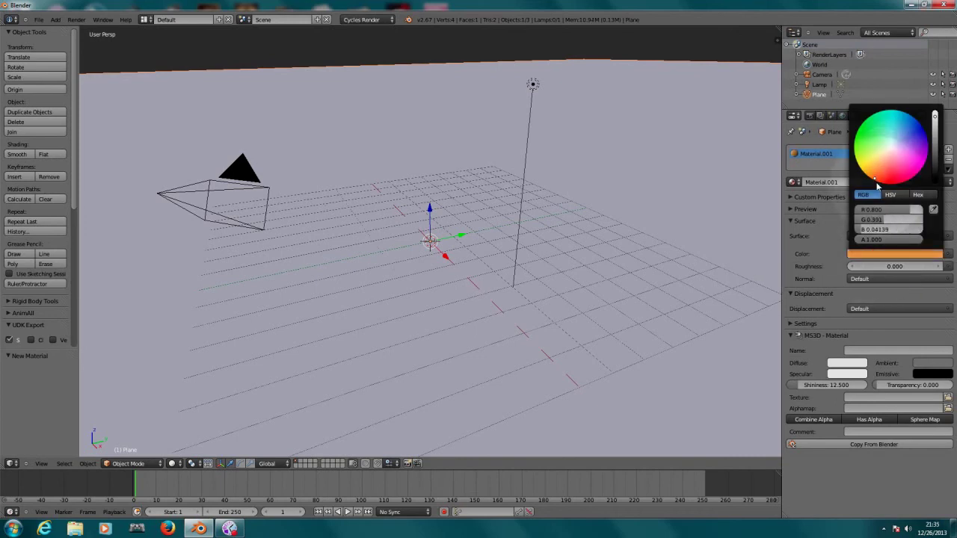
- Preview the orange floor in Rendered viewport shading
{"action": "left_click", "coordinate": [175, 463]}
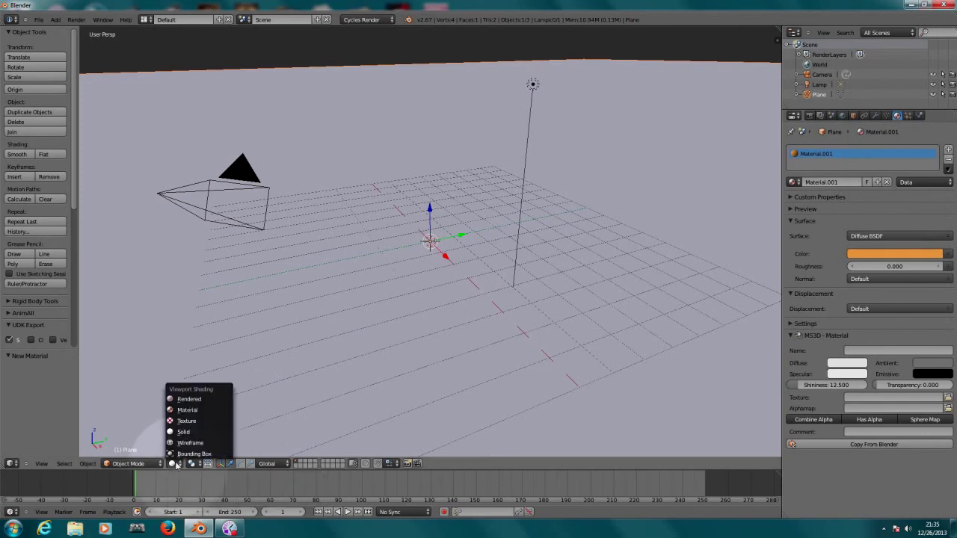
{"action": "left_click", "coordinate": [193, 399]}
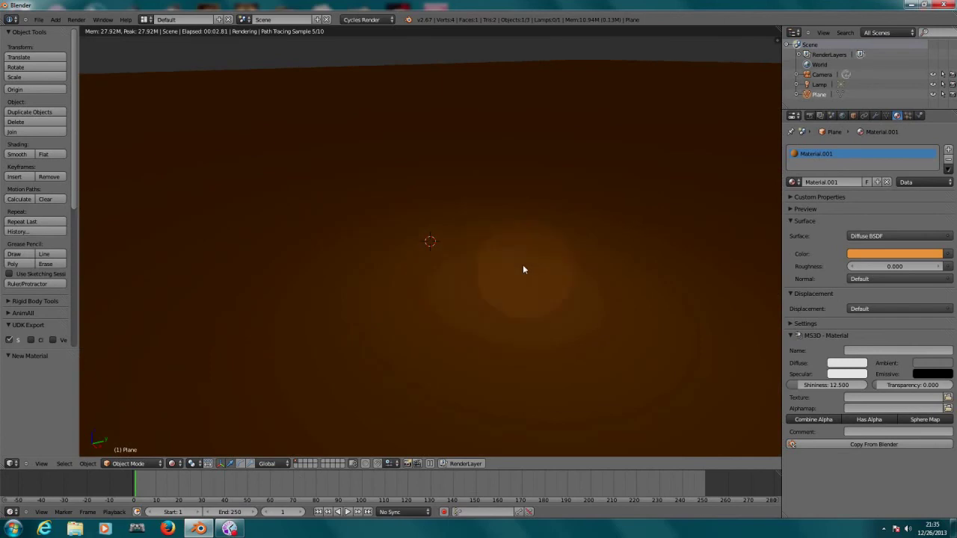
{"action": "left_click", "coordinate": [173, 463]}
- Return the viewport to Solid shading and delete the lamp
{"action": "left_click", "coordinate": [194, 430]}
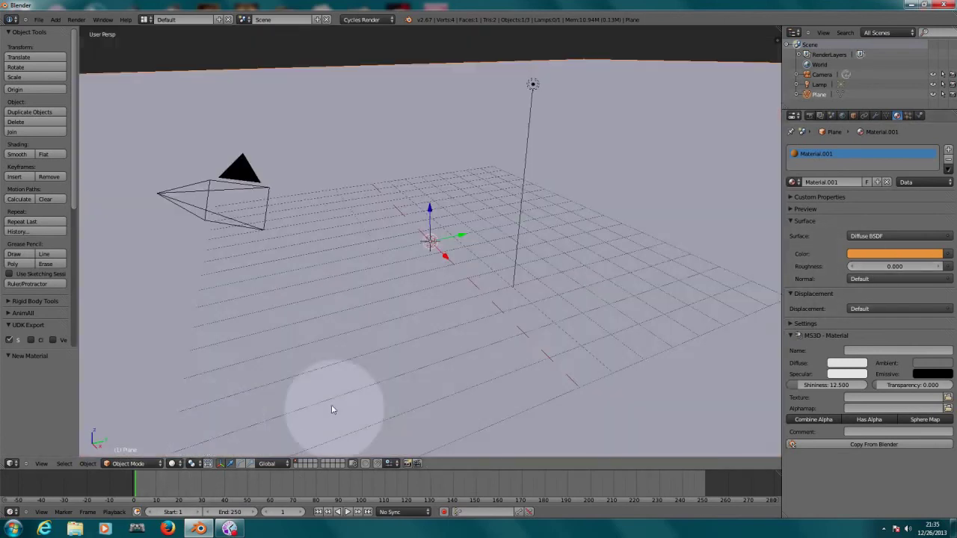
{"action": "right_click", "coordinate": [533, 85]}
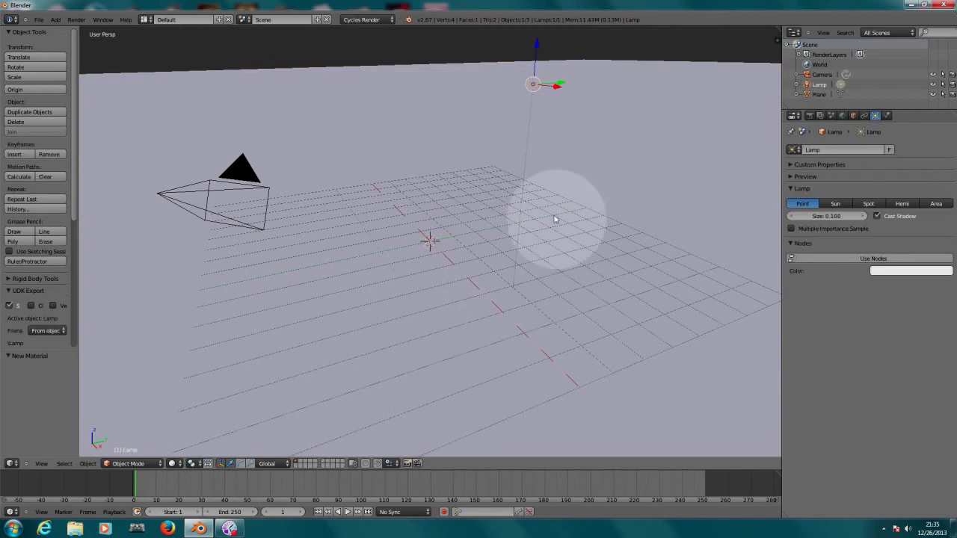
{"action": "key", "text": "x"}
{"action": "left_click", "coordinate": [555, 219]}
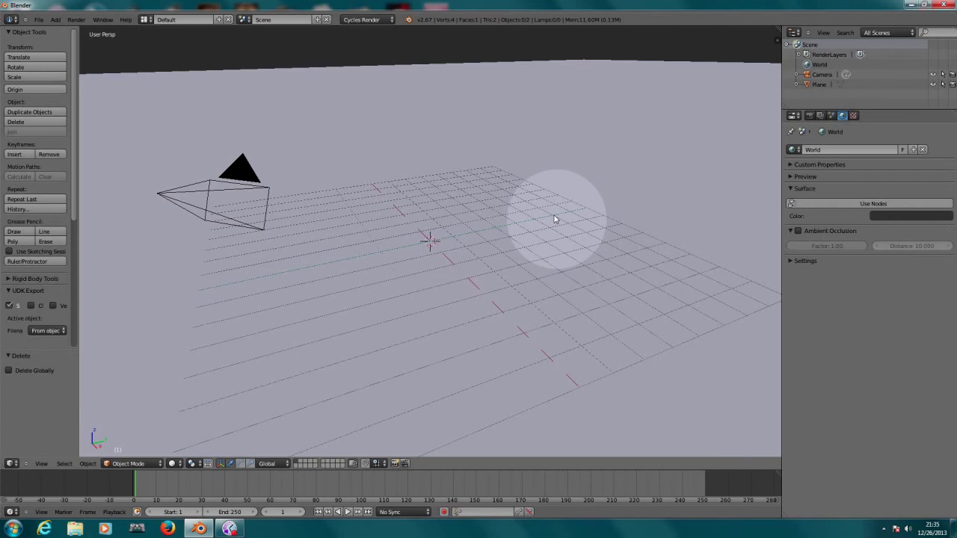
- Add a second plane and move it along the X axis
{"action": "key", "text": "shift+a"}
{"action": "mouse_move", "coordinate": [554, 219]}
{"action": "left_click", "coordinate": [587, 215]}
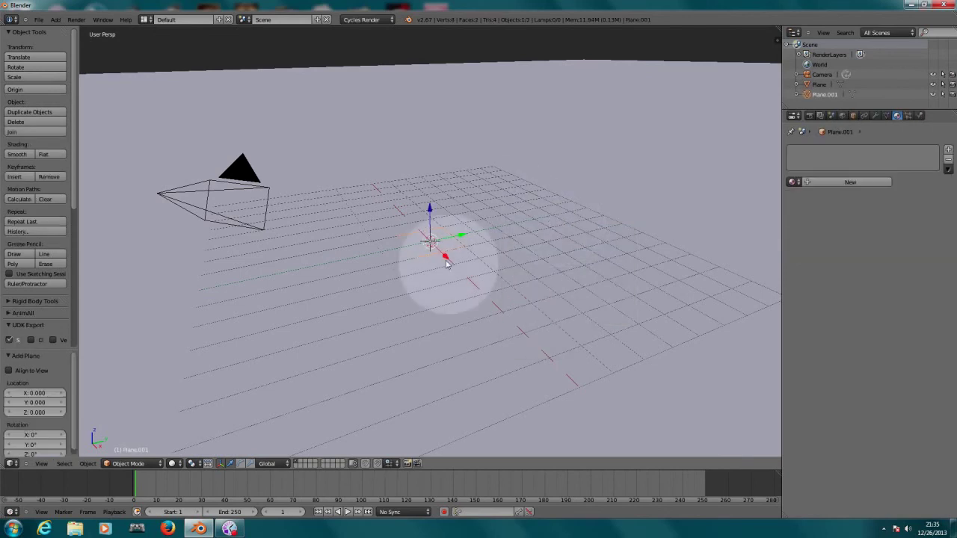
{"action": "left_click_drag", "start_coordinate": [446, 263], "coordinate": [523, 169]}
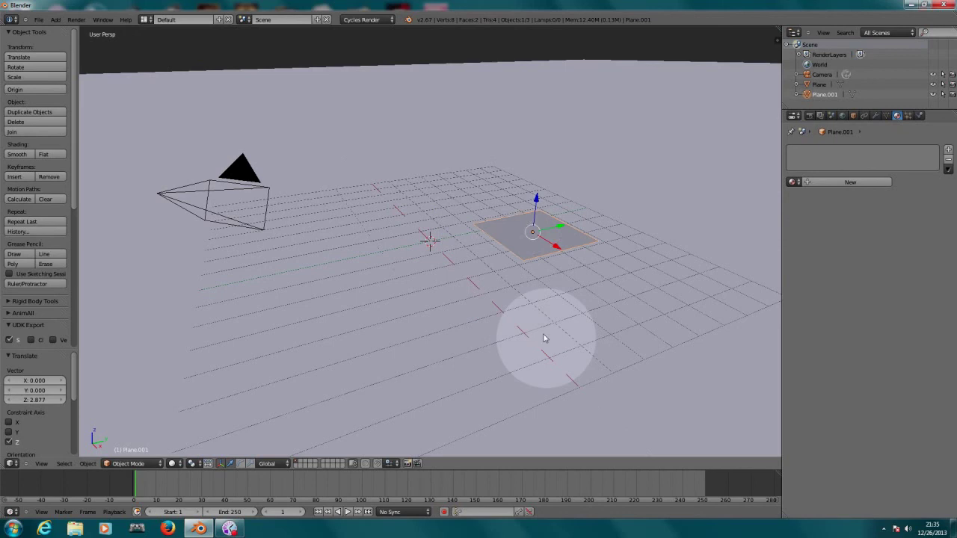
- Tilt the new plane 60° about the Y axis
{"action": "key", "text": "r"}
{"action": "key", "text": "x"}
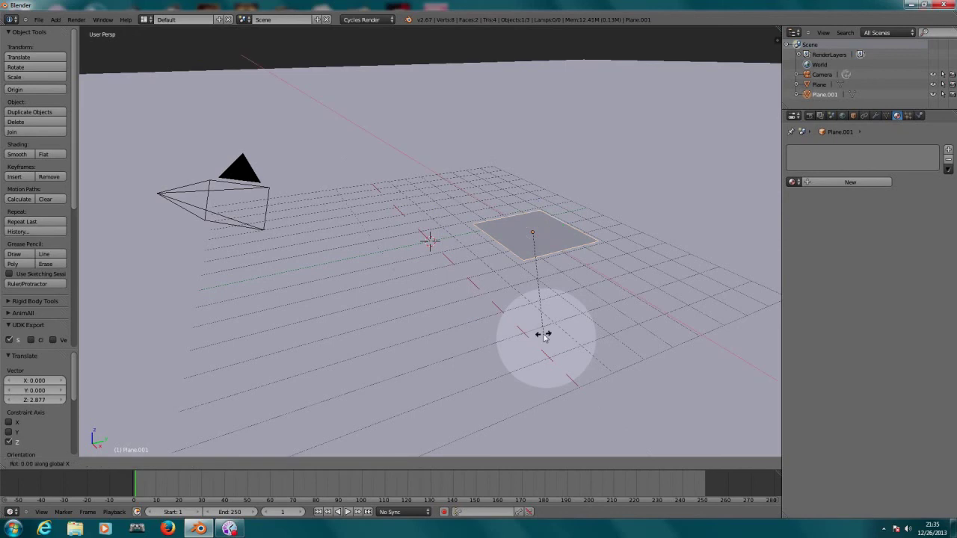
{"action": "right_click", "coordinate": [543, 335]}
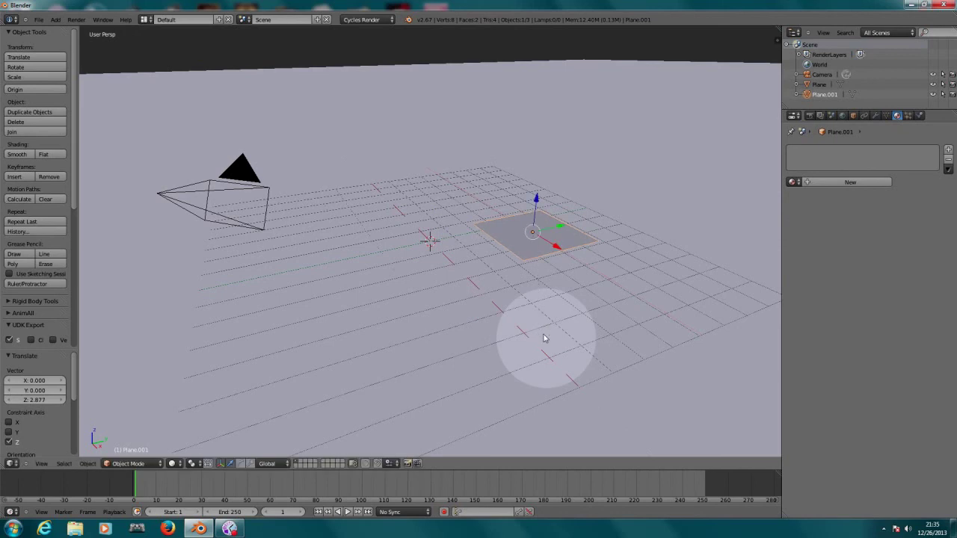
{"action": "type", "text": "ry"}
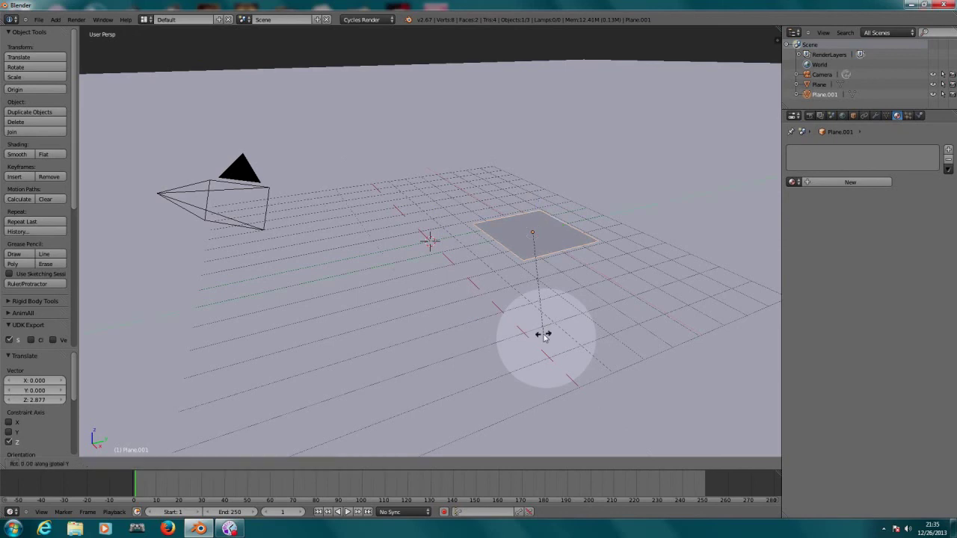
{"action": "type", "text": "60"}
{"action": "key", "text": "Return"}
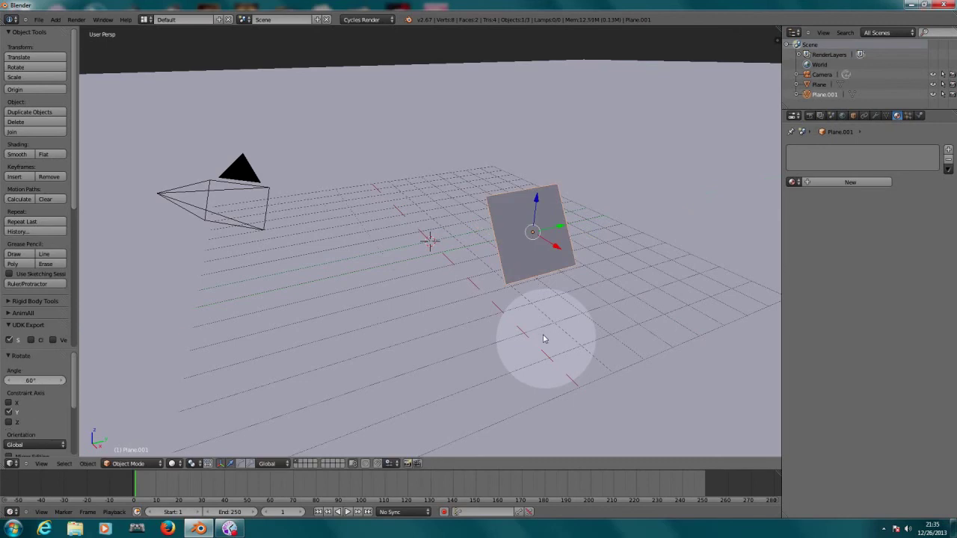
- Raise the tilted plane along Z to a height of about 0.352
{"action": "left_click_drag", "start_coordinate": [534, 188], "coordinate": [535, 179]}
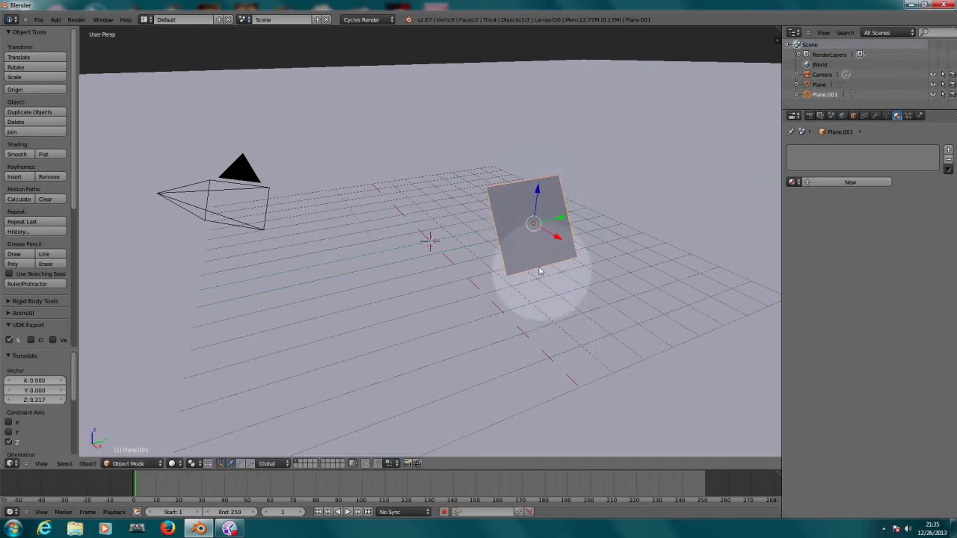
{"action": "middle_click_drag", "start_coordinate": [461, 294], "coordinate": [546, 278]}
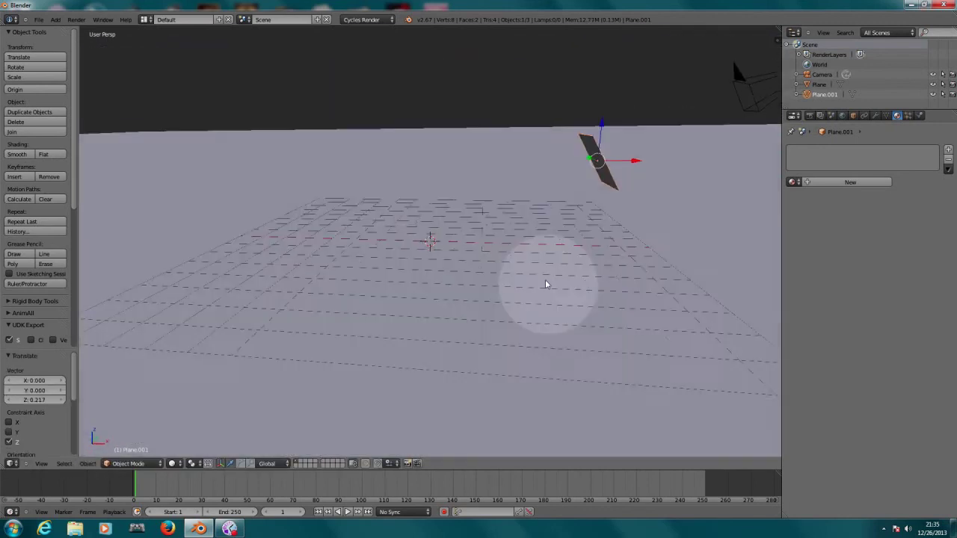
{"action": "mouse_move", "coordinate": [601, 127]}
{"action": "left_mouse_down"}
{"action": "mouse_move", "coordinate": [601, 106]}
{"action": "mouse_move", "coordinate": [602, 119]}
{"action": "left_mouse_up"}
{"action": "middle_click_drag", "start_coordinate": [653, 203], "coordinate": [619, 207]}
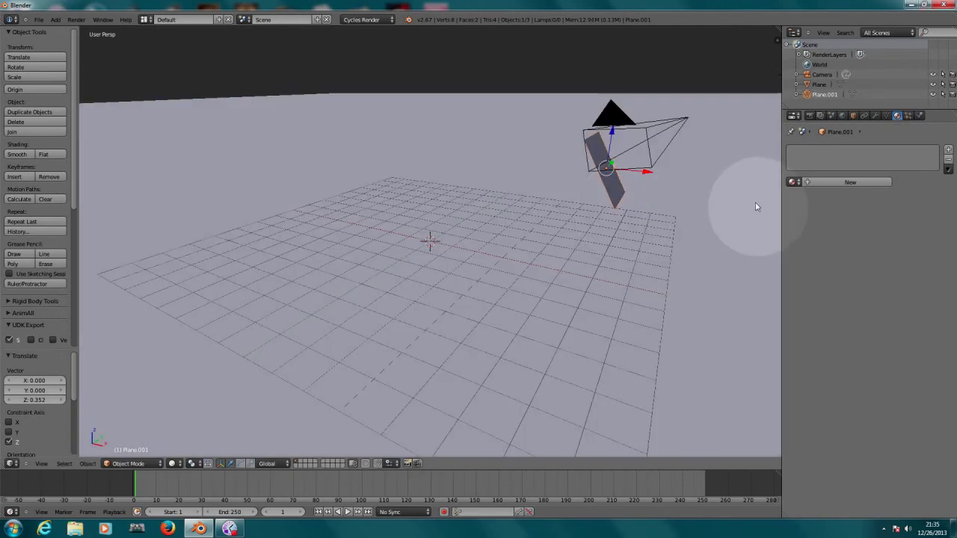
- Give Plane.001 a new material, Material.002, with an Emission surface shader
{"action": "left_click", "coordinate": [850, 183]}
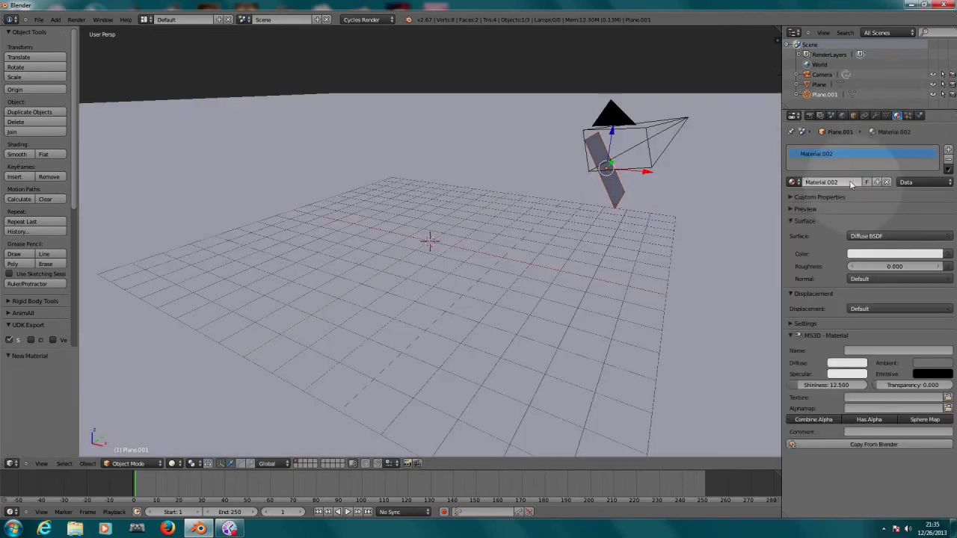
{"action": "left_click", "coordinate": [856, 242]}
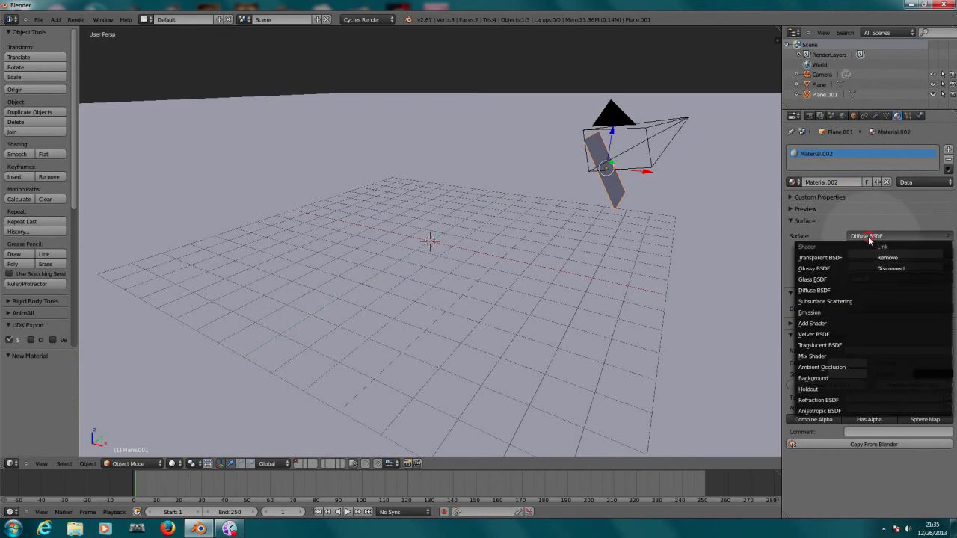
{"action": "left_click", "coordinate": [816, 314]}
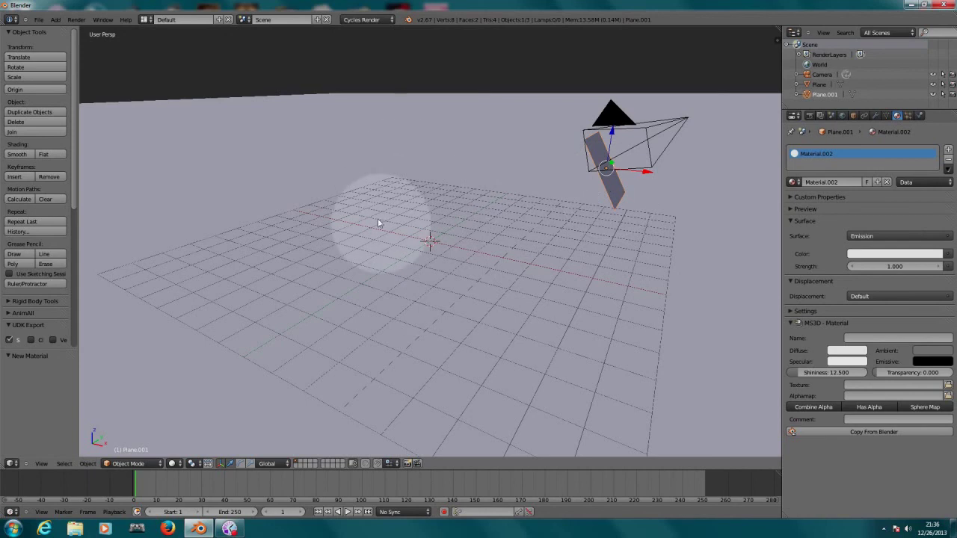
{"action": "middle_click_drag", "start_coordinate": [609, 187], "coordinate": [626, 203]}
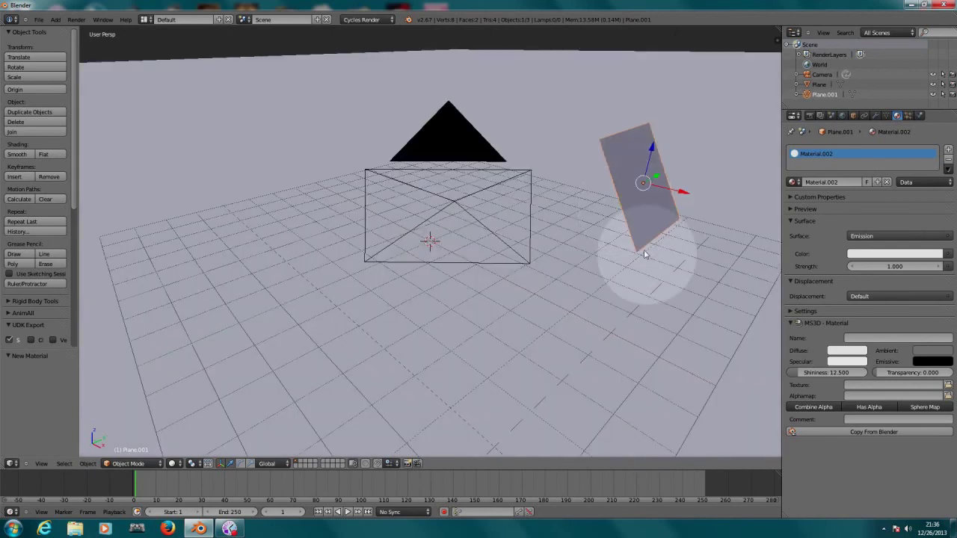
- From camera view, add a Suzanne monkey at the scene centre and raise it along Z
{"action": "key", "text": "KP_0"}
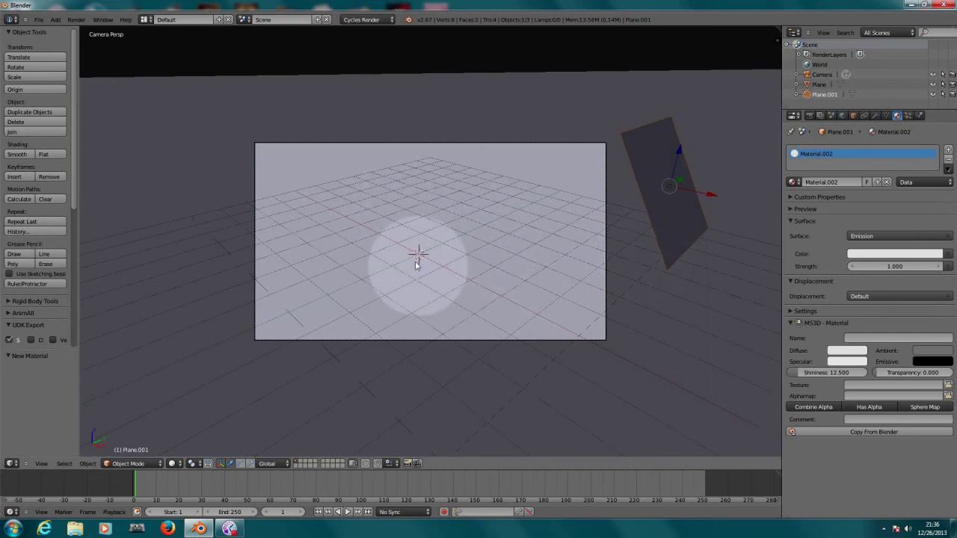
{"action": "key", "text": "shift+a"}
{"action": "mouse_move", "coordinate": [417, 265]}
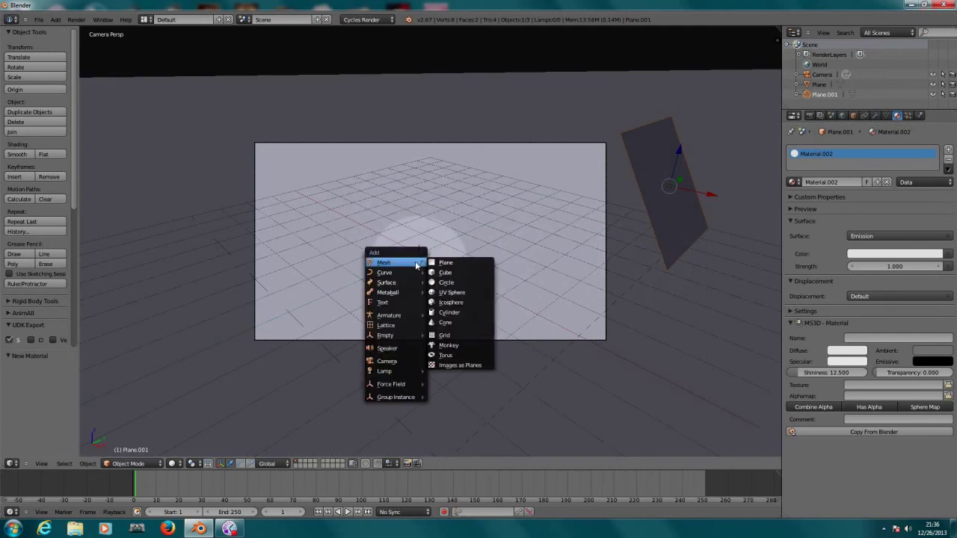
{"action": "left_click", "coordinate": [449, 346]}
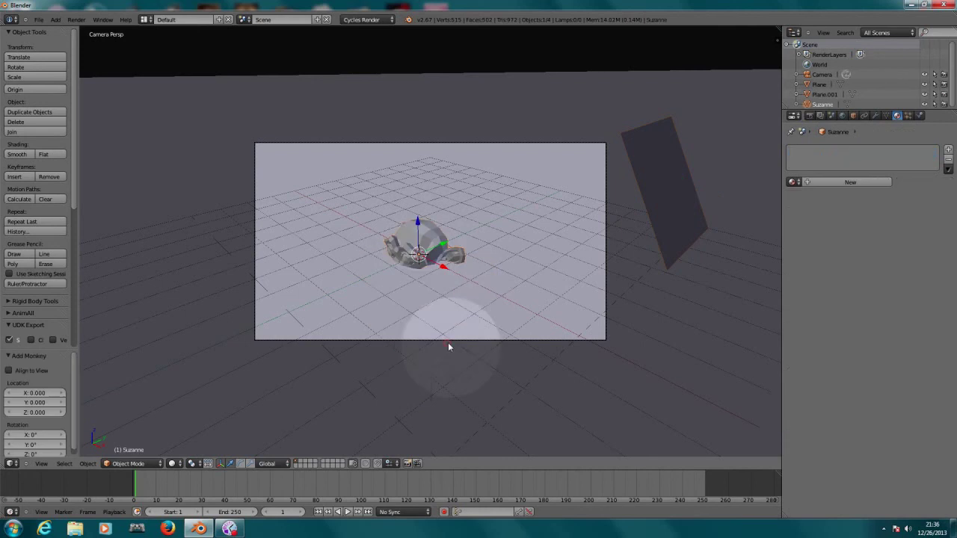
{"action": "key", "text": "g"}
{"action": "key", "text": "z"}
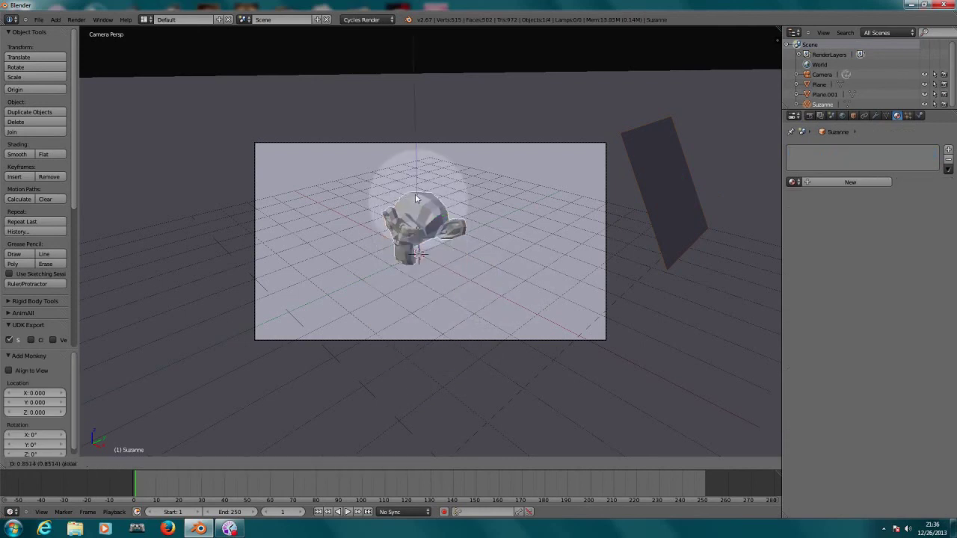
{"action": "left_click", "coordinate": [511, 239]}
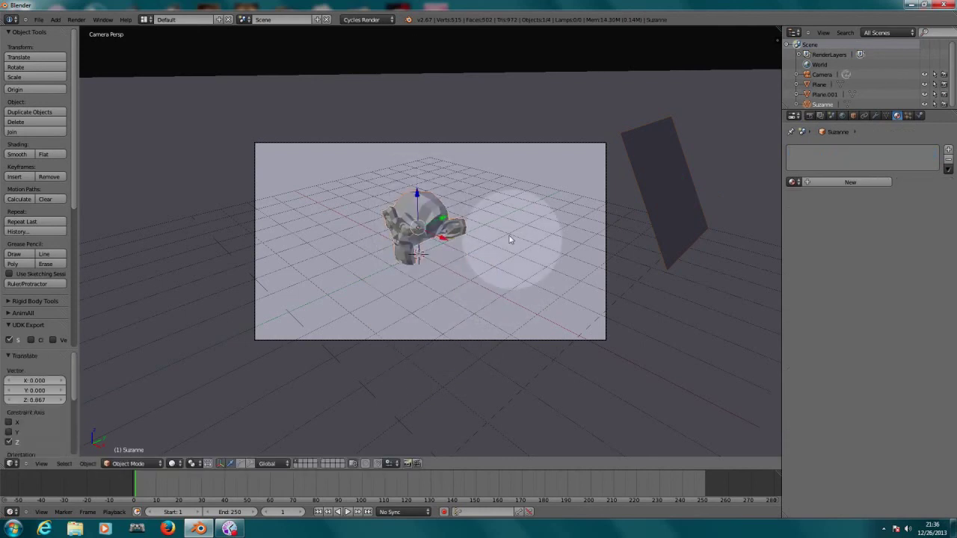
- Tilt the monkey -50° about X and lower it onto the floor
{"action": "key", "text": "r"}
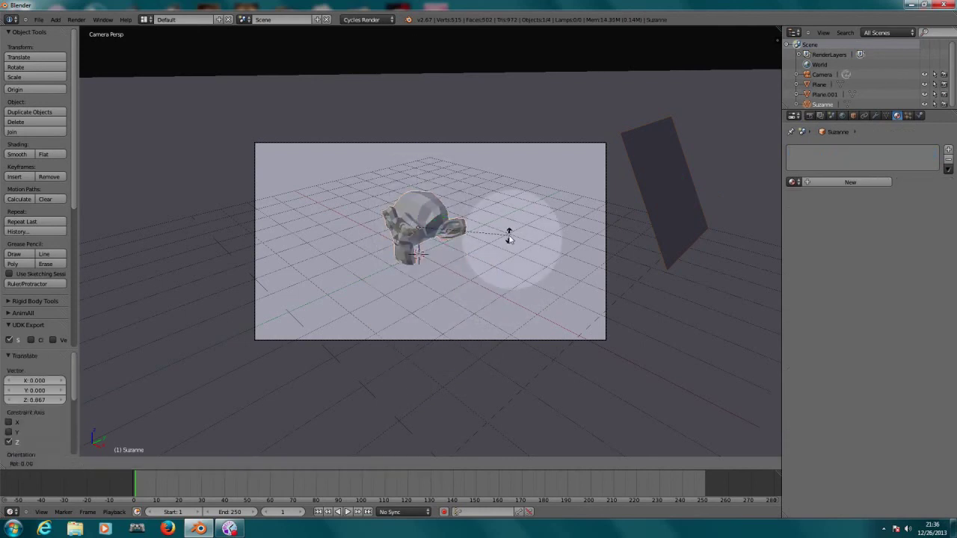
{"action": "type", "text": "x50"}
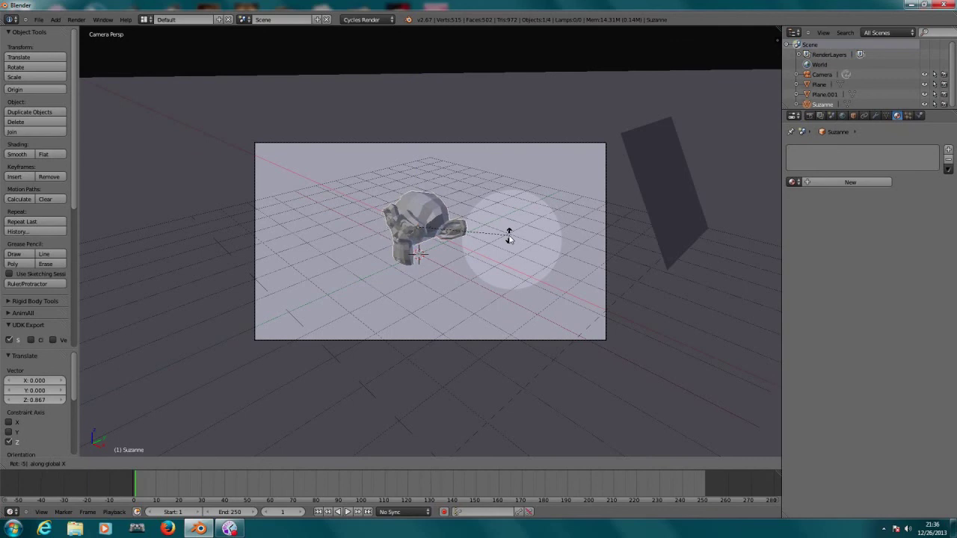
{"action": "key", "text": "Return"}
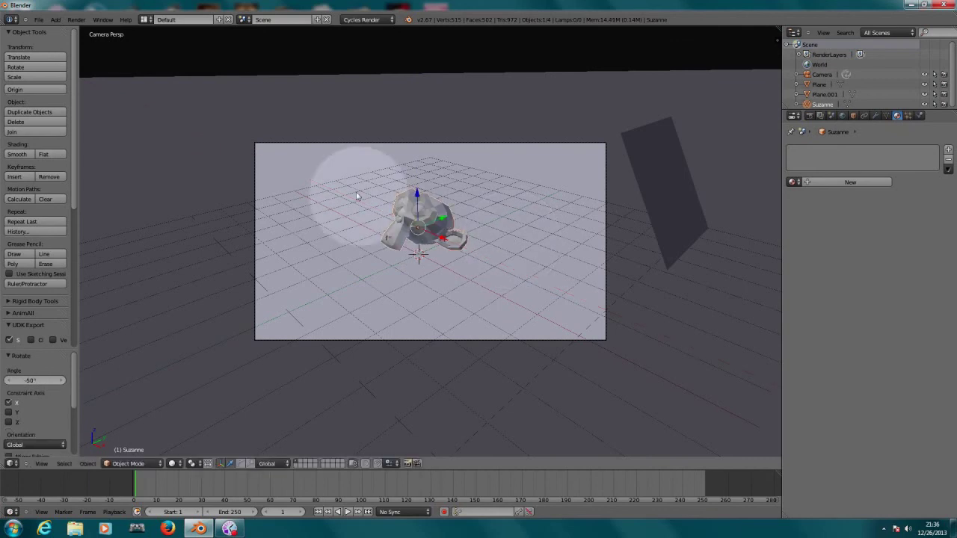
{"action": "left_click_drag", "start_coordinate": [417, 192], "coordinate": [423, 211]}
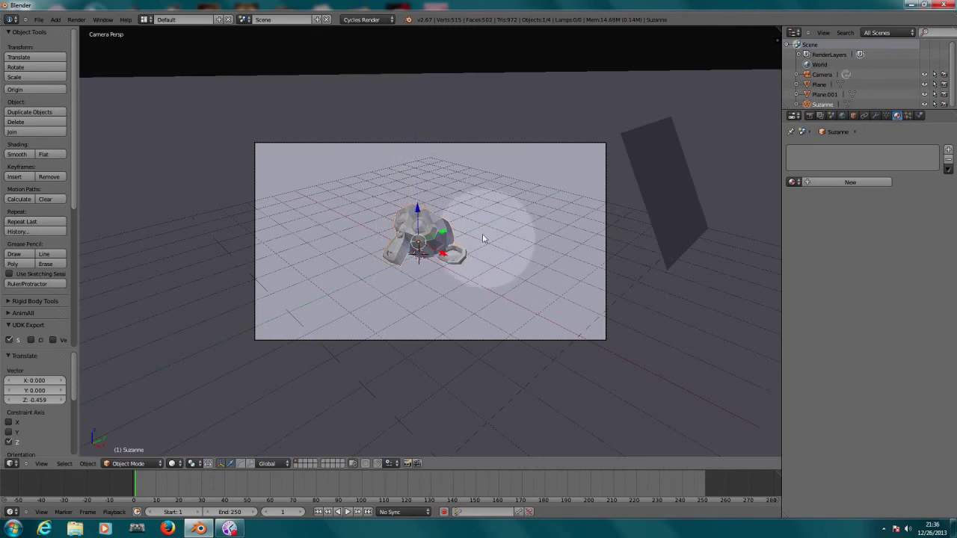
{"action": "left_click_drag", "start_coordinate": [447, 255], "coordinate": [505, 271]}
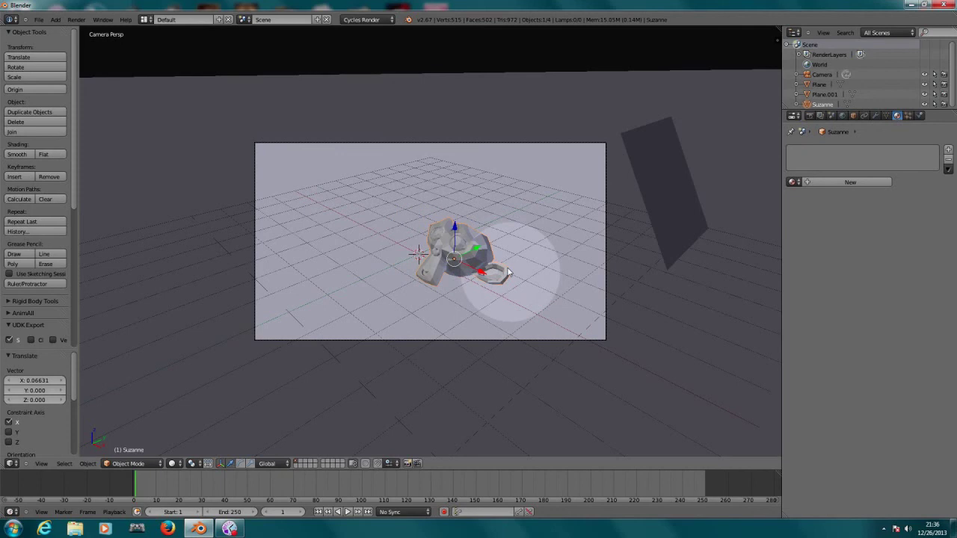
{"action": "key", "text": "KP_0"}
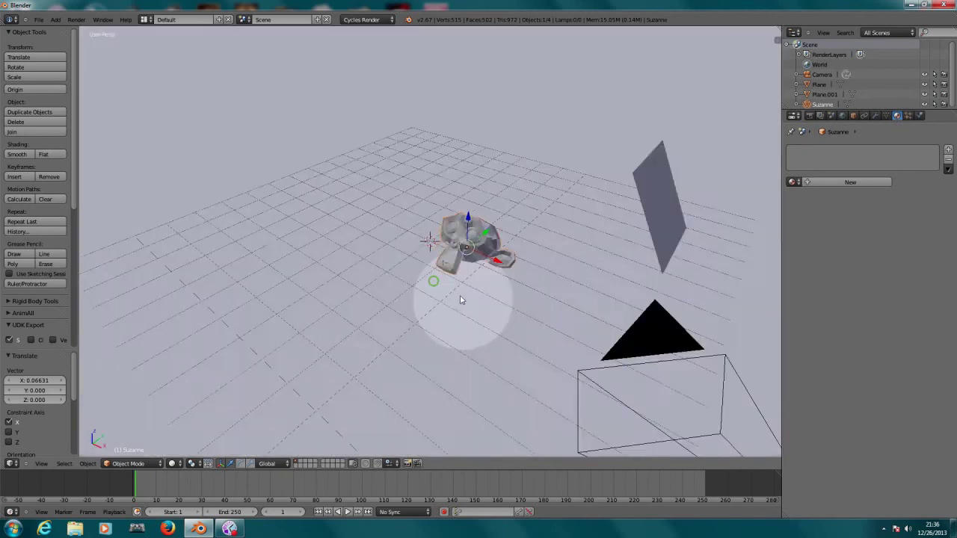
- Select the monkey from a lower, more level view of the scene
{"action": "middle_click_drag", "start_coordinate": [461, 300], "coordinate": [438, 115]}
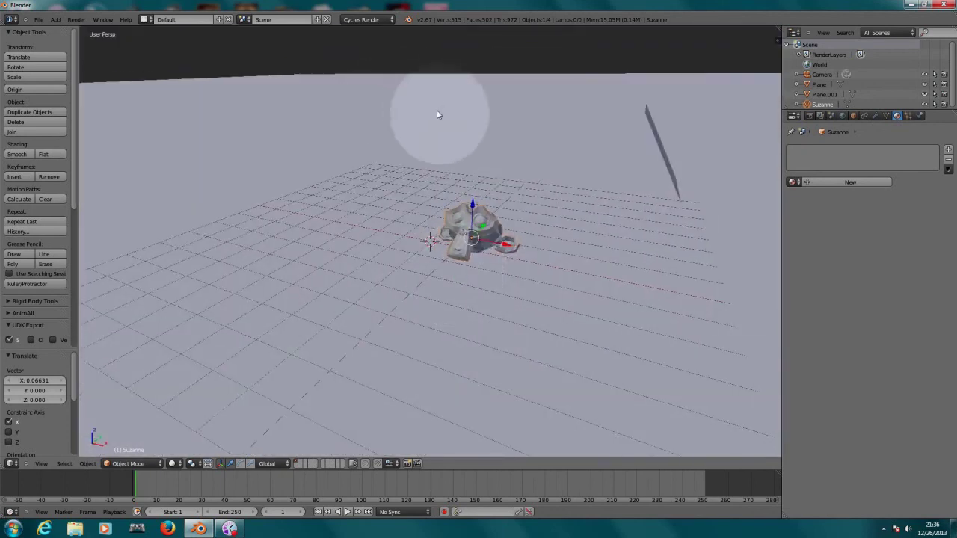
{"action": "right_click", "coordinate": [423, 96]}
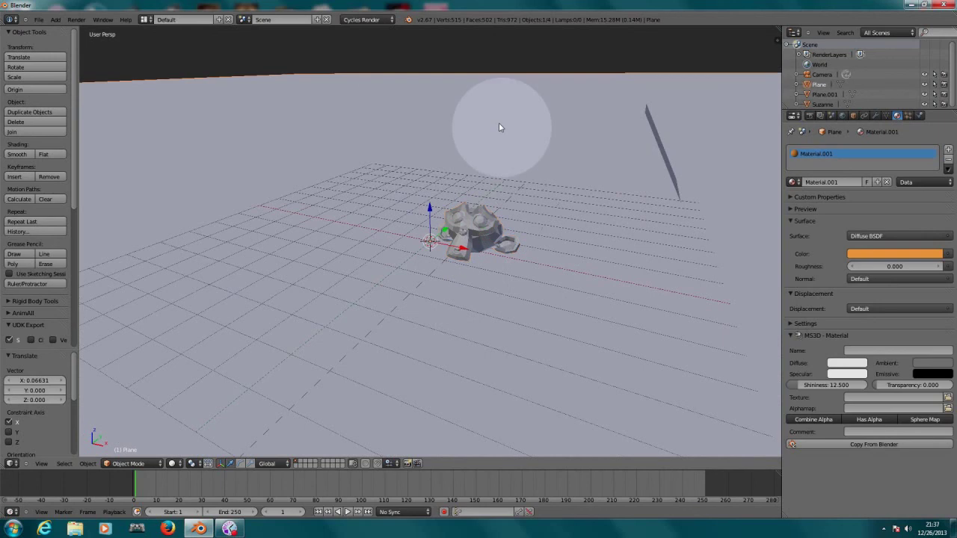
{"action": "right_click", "coordinate": [666, 160]}
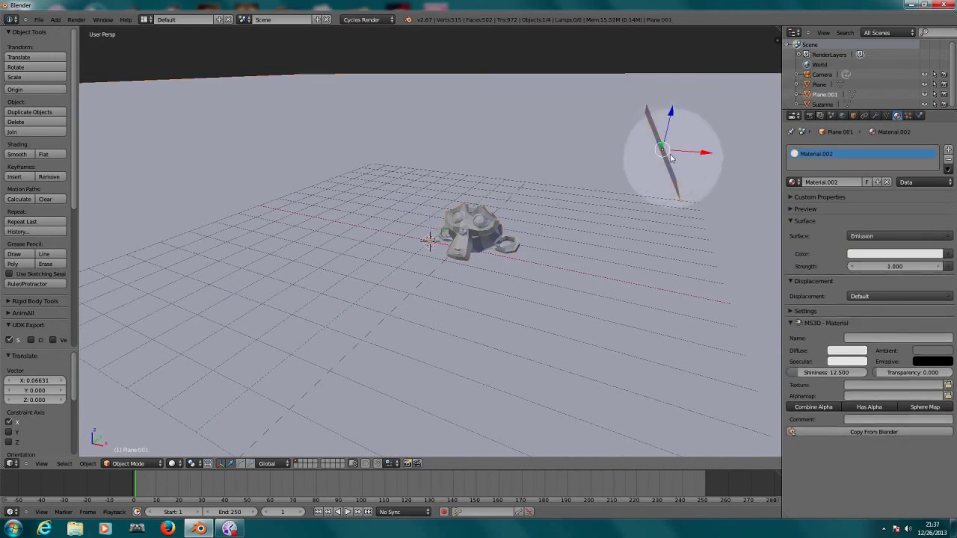
{"action": "right_click", "coordinate": [492, 223]}
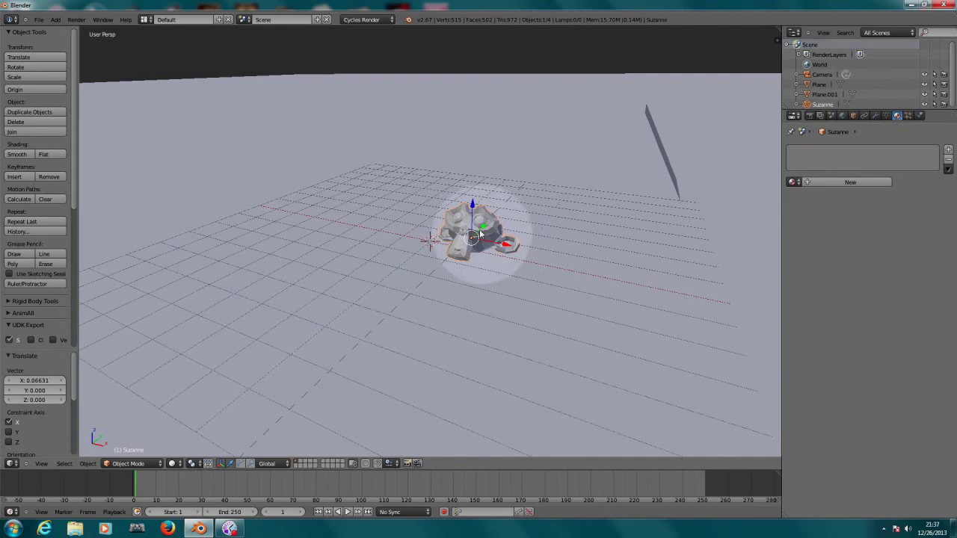
- Give the monkey a new material, Material.003, with a Glass BSDF surface
{"action": "left_click", "coordinate": [897, 116]}
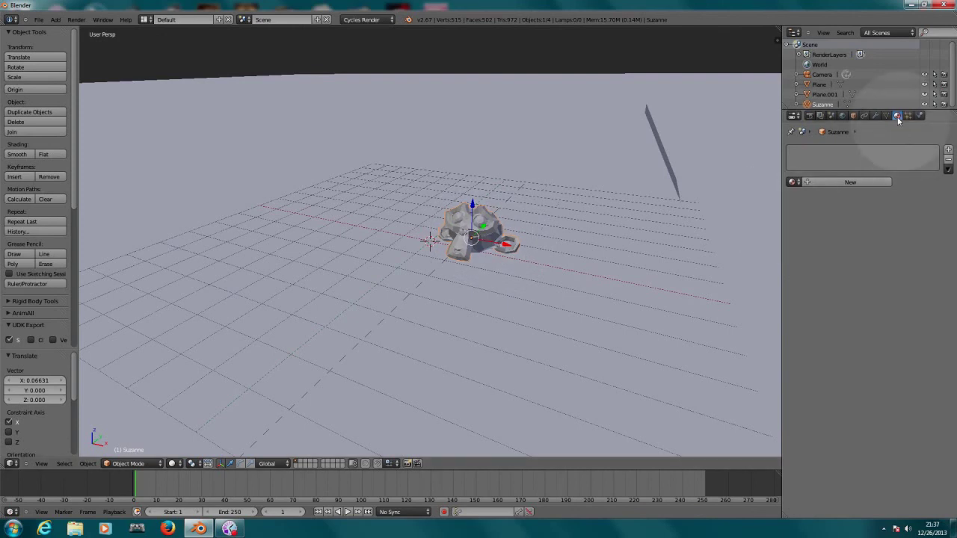
{"action": "left_click", "coordinate": [849, 182]}
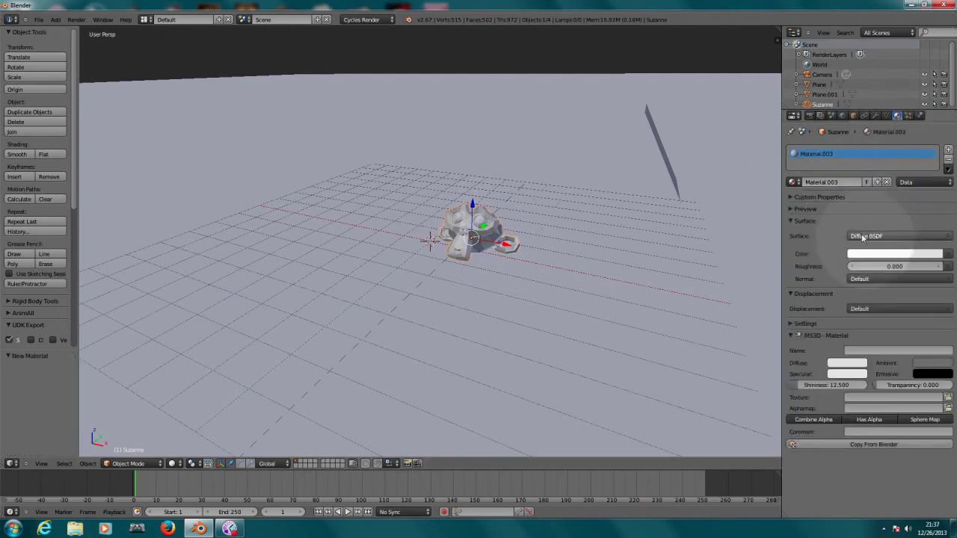
{"action": "left_click", "coordinate": [857, 237]}
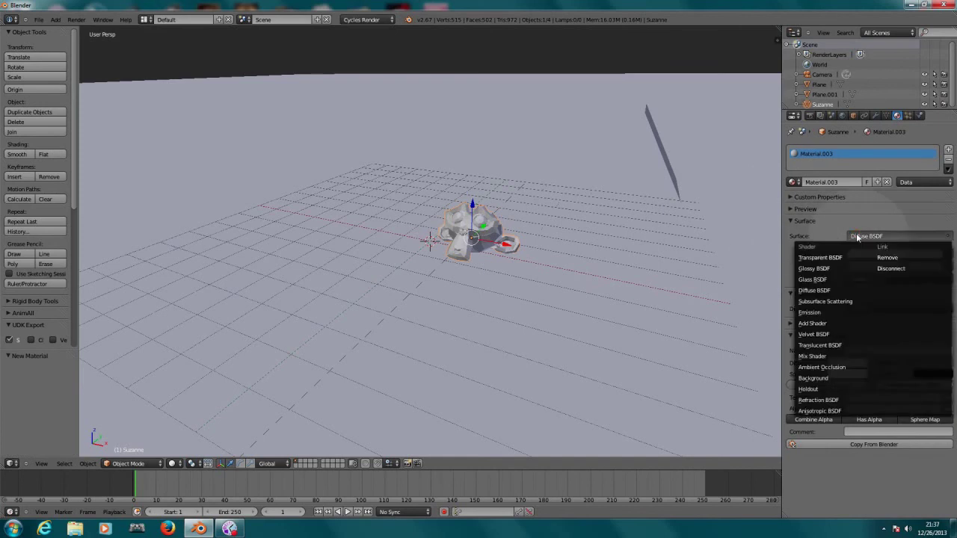
{"action": "left_click", "coordinate": [779, 256]}
{"action": "left_click", "coordinate": [857, 236]}
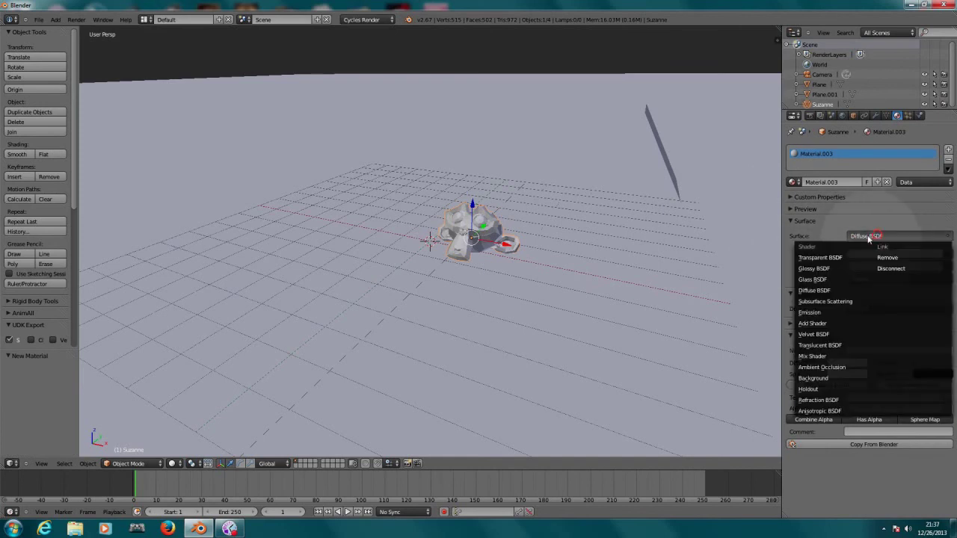
{"action": "left_click", "coordinate": [813, 279]}
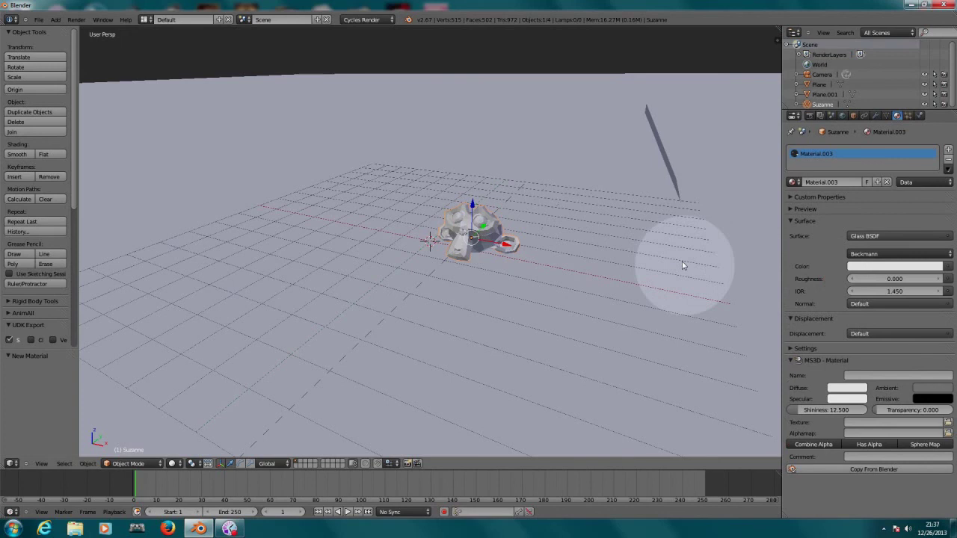
{"action": "left_click", "coordinate": [172, 464]}
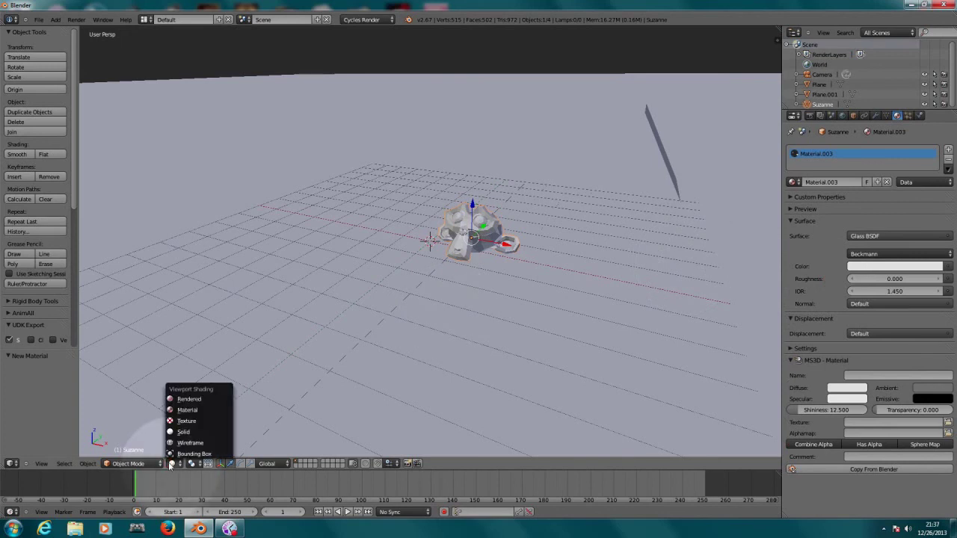
- Switch to Rendered shading and zoom, pan and orbit around the glass monkey
{"action": "left_click", "coordinate": [198, 398]}
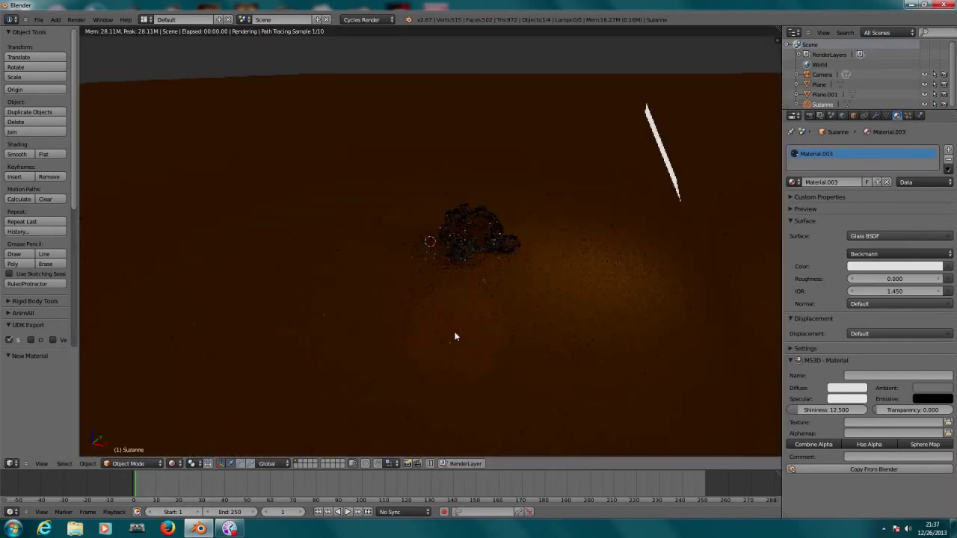
{"action": "scroll", "coordinate": [513, 258], "scroll_direction": "up", "scroll_amount": 5}
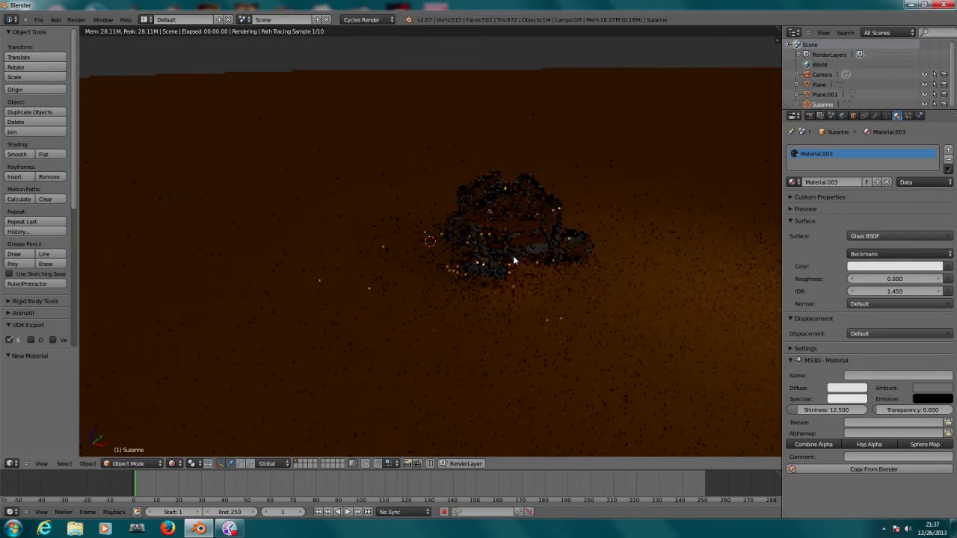
{"action": "middle_click_drag", "start_coordinate": [583, 263], "coordinate": [502, 293], "text": "shift"}
{"action": "middle_click_drag", "start_coordinate": [580, 288], "coordinate": [555, 282]}
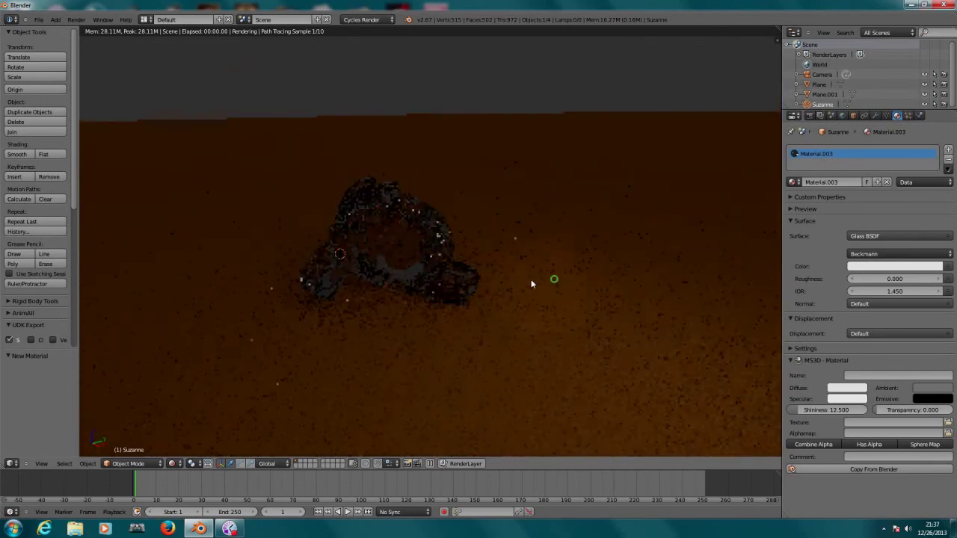
{"action": "middle_click_drag", "start_coordinate": [484, 285], "coordinate": [491, 326]}
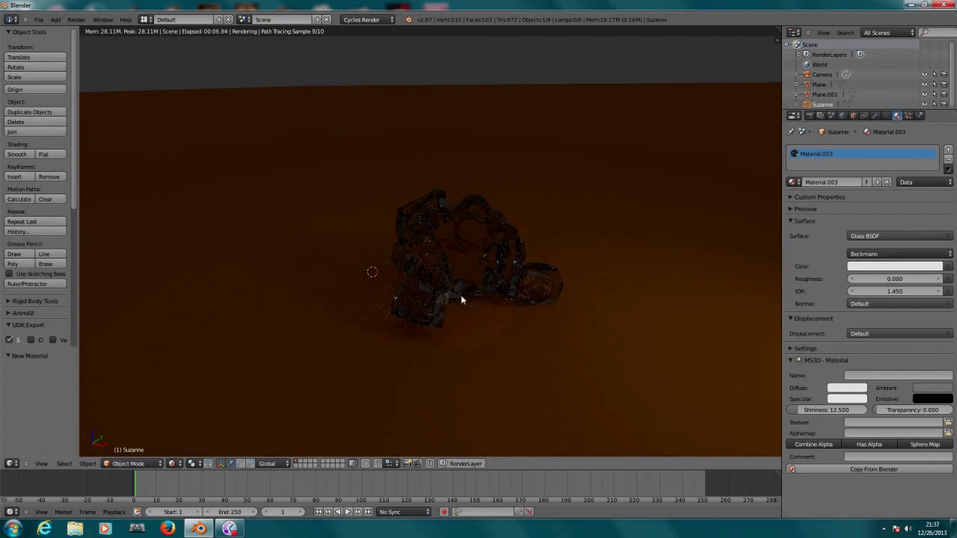
{"action": "scroll", "coordinate": [536, 255], "scroll_direction": "up", "scroll_amount": 1}
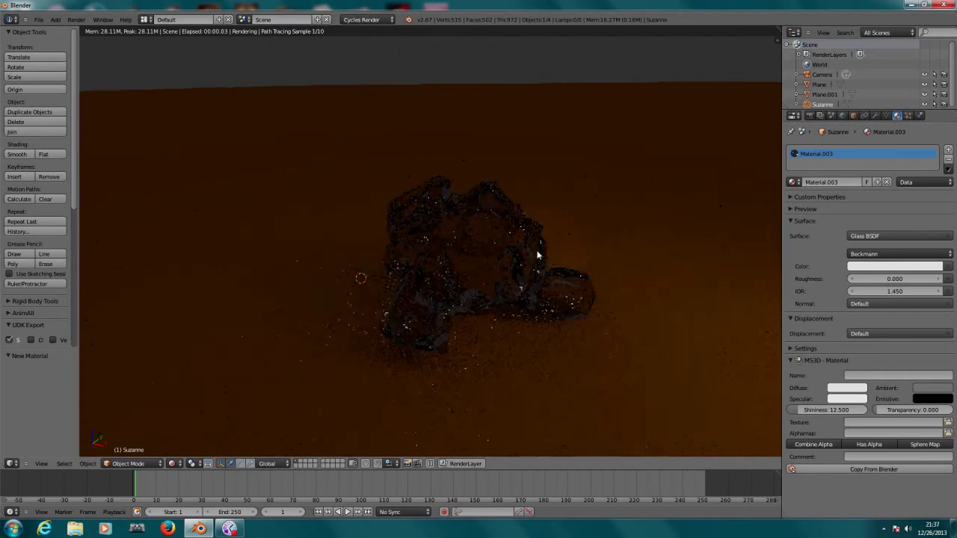
{"action": "scroll", "coordinate": [668, 208], "scroll_direction": "down", "scroll_amount": 2}
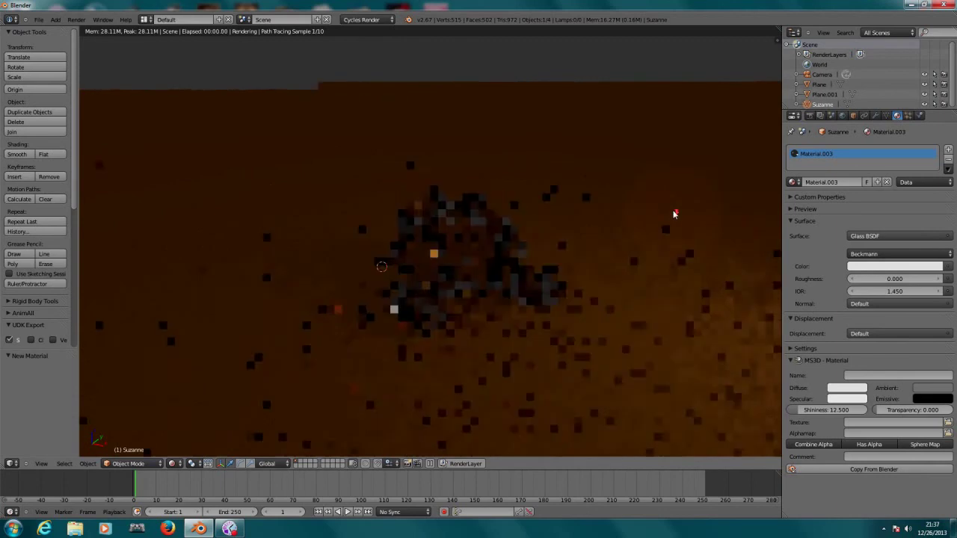
- Select the light plane and raise its Emission Strength to 41 in Solid shading
{"action": "right_click", "coordinate": [569, 173]}
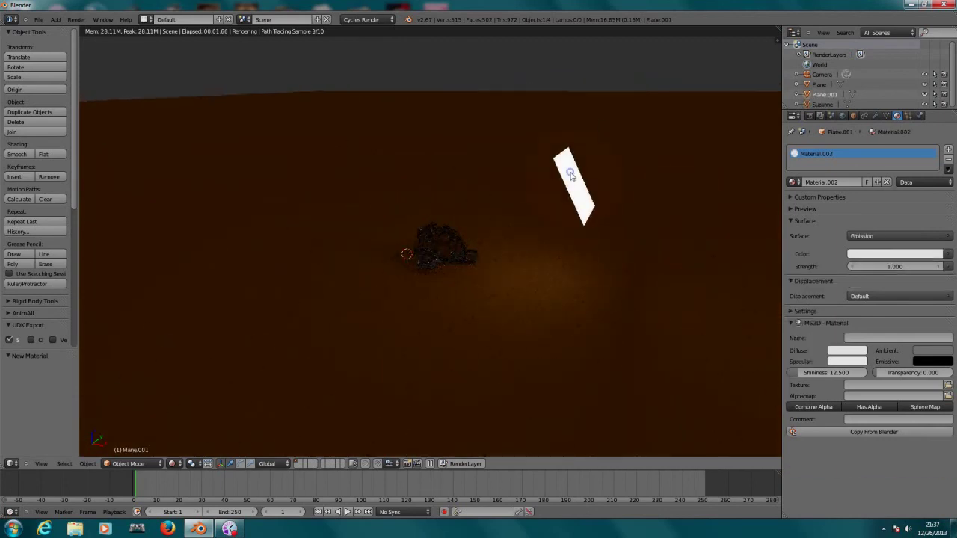
{"action": "left_click", "coordinate": [174, 463]}
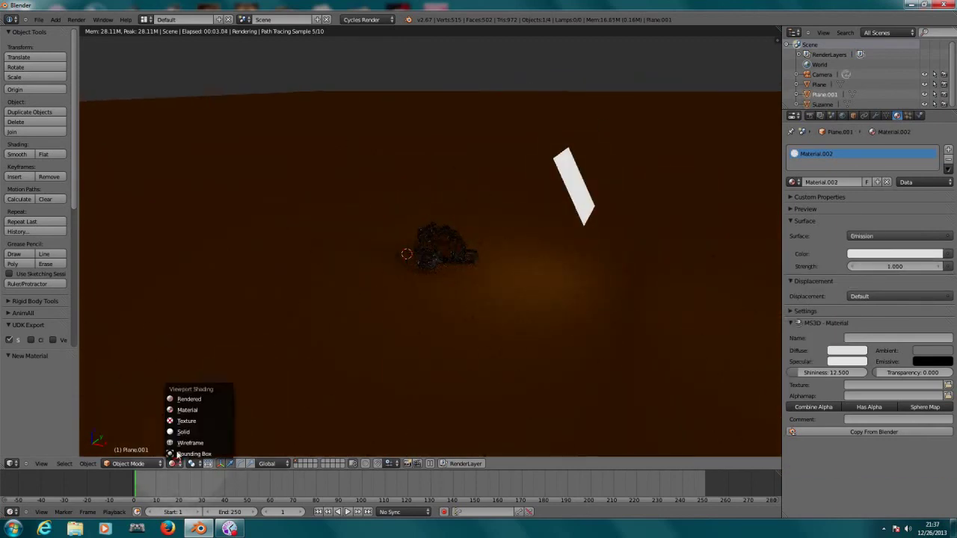
{"action": "left_click", "coordinate": [184, 431]}
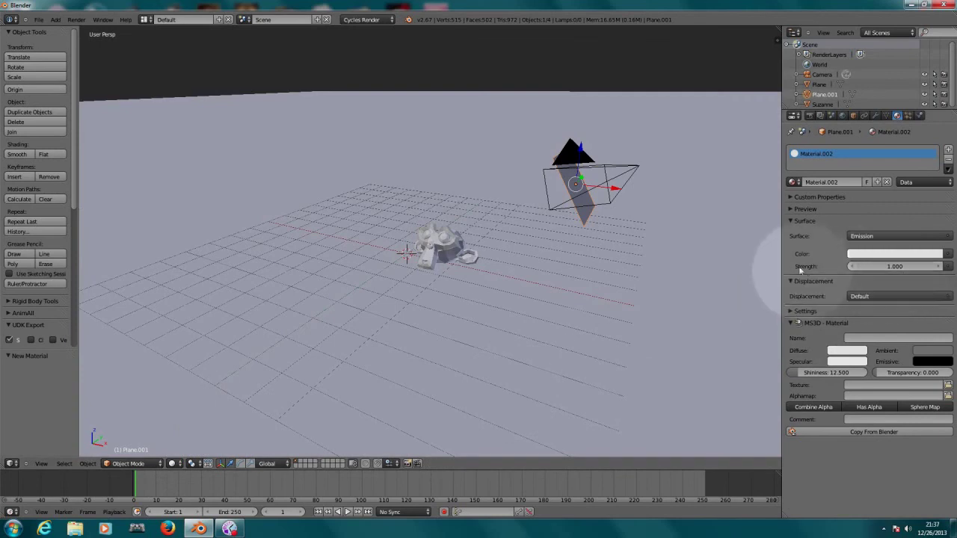
{"action": "left_click_drag", "start_coordinate": [878, 271], "coordinate": [881, 271]}
- Return to the live Rendered preview to inspect the brightly lit glass monkey
{"action": "left_click", "coordinate": [172, 463]}
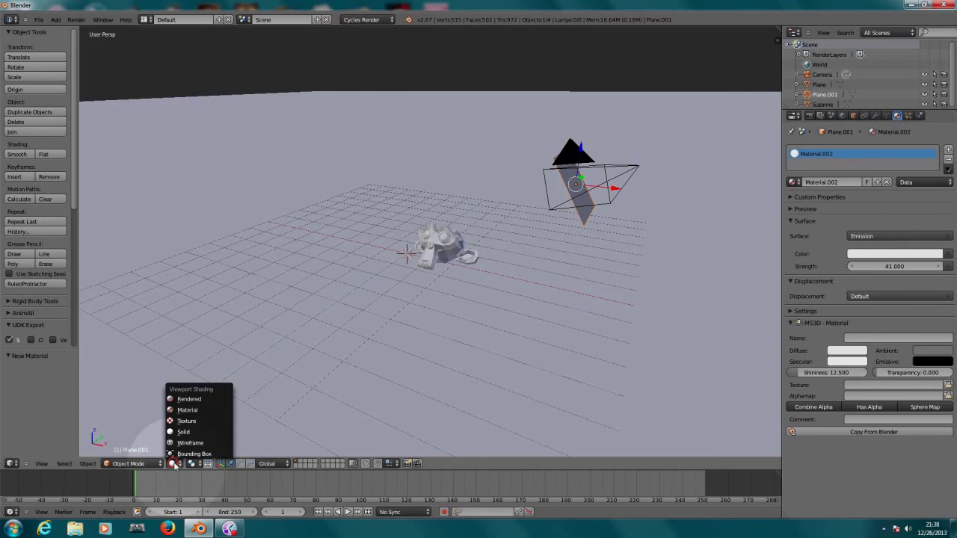
{"action": "left_click", "coordinate": [187, 400]}
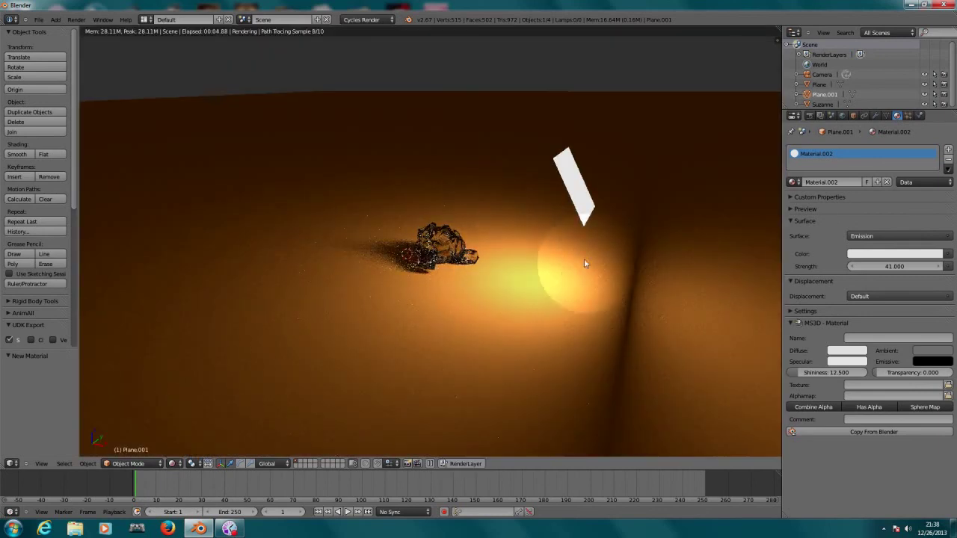
{"action": "scroll", "coordinate": [525, 270], "scroll_direction": "up", "scroll_amount": 5}
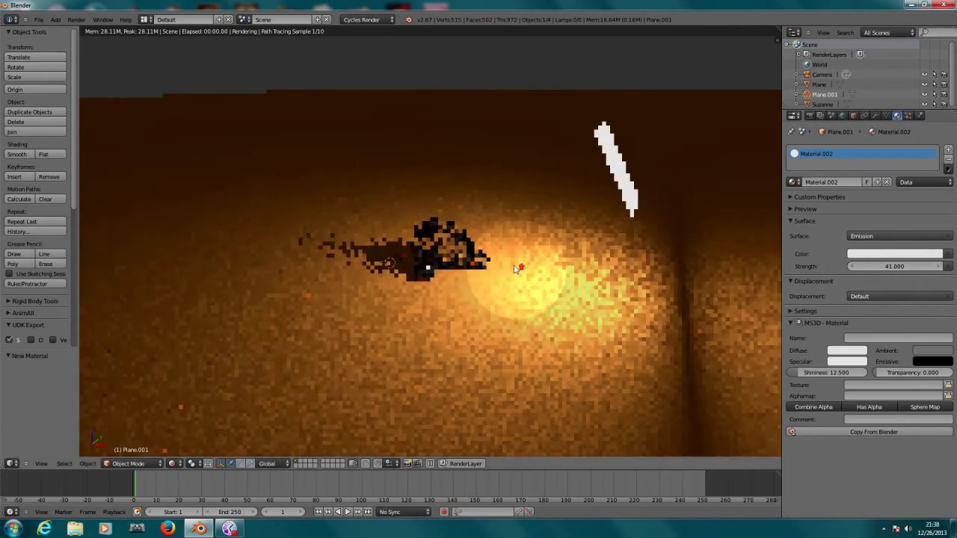
{"action": "middle_click_drag", "start_coordinate": [609, 273], "coordinate": [605, 274]}
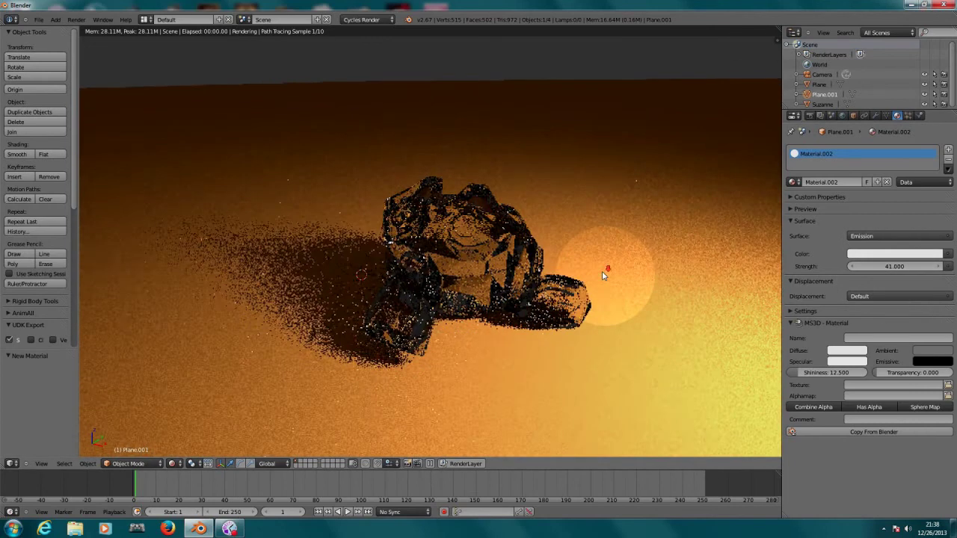
{"action": "scroll", "coordinate": [604, 275], "scroll_direction": "down", "scroll_amount": 2}
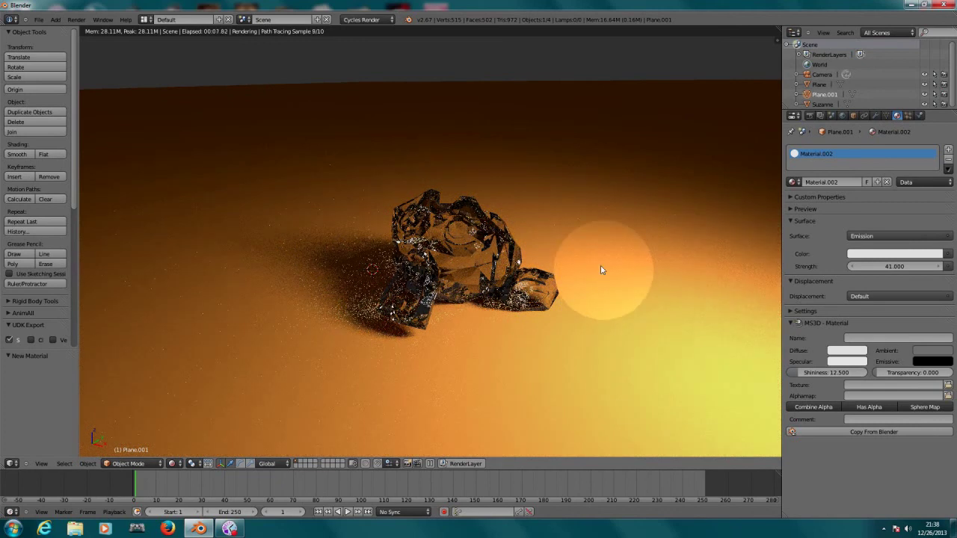
- In the Render settings' Sampling panel, raise Preview samples from 10 to 11066
{"action": "left_click", "coordinate": [810, 116]}
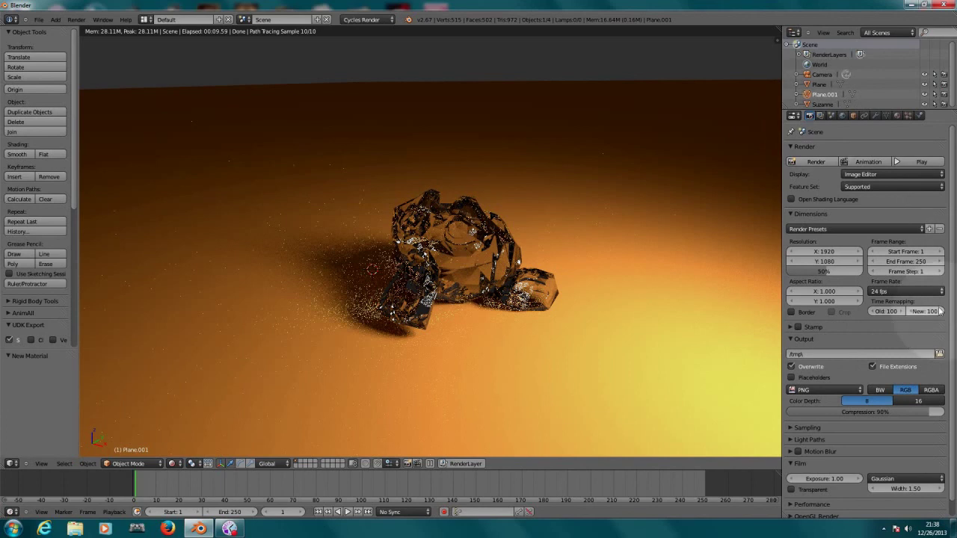
{"action": "scroll", "coordinate": [952, 384], "scroll_direction": "down", "scroll_amount": 1}
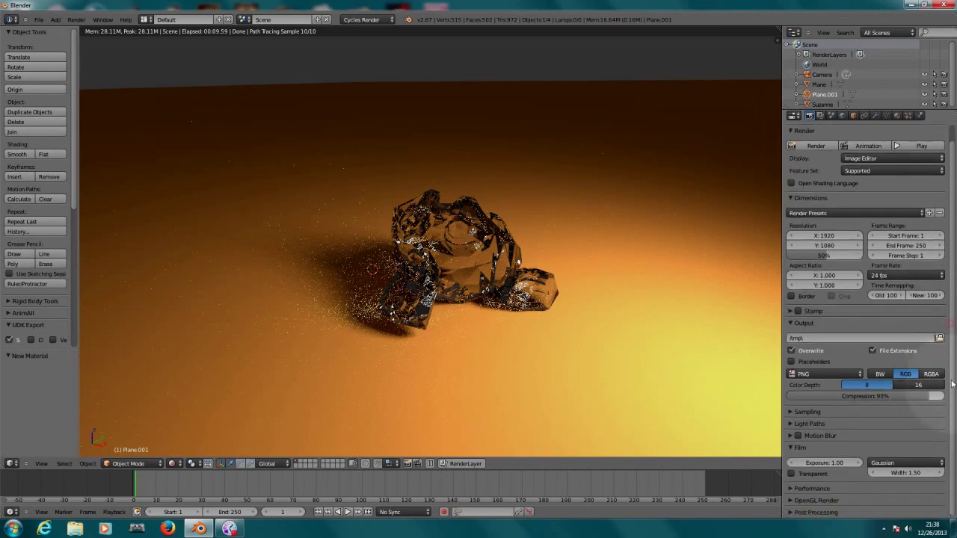
{"action": "left_click", "coordinate": [790, 411]}
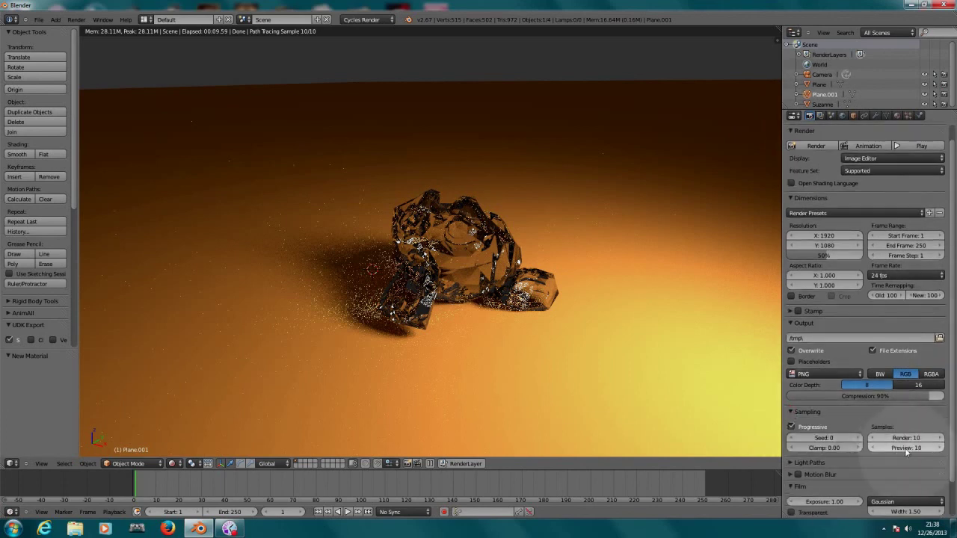
{"action": "left_click_drag", "start_coordinate": [902, 449], "coordinate": [953, 450]}
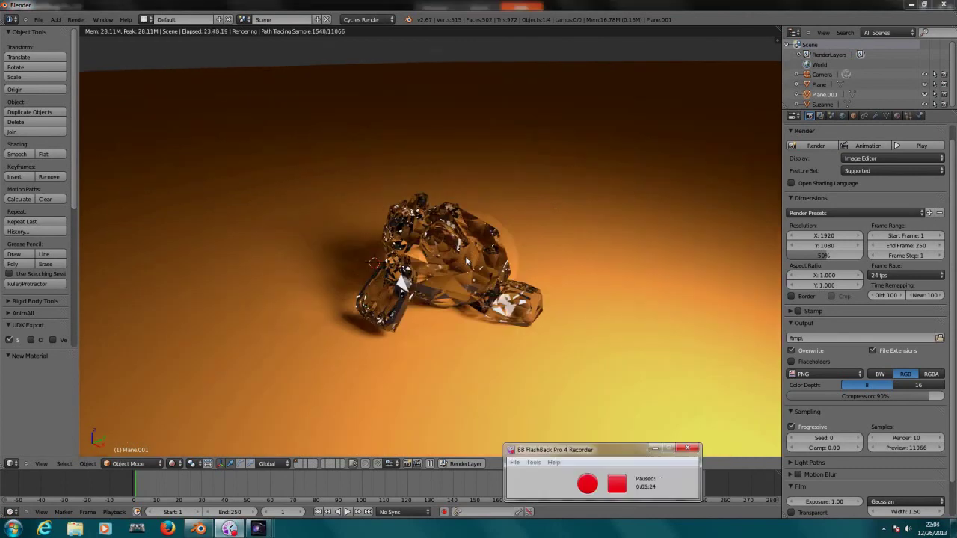
{"action": "key", "text": "F9"}
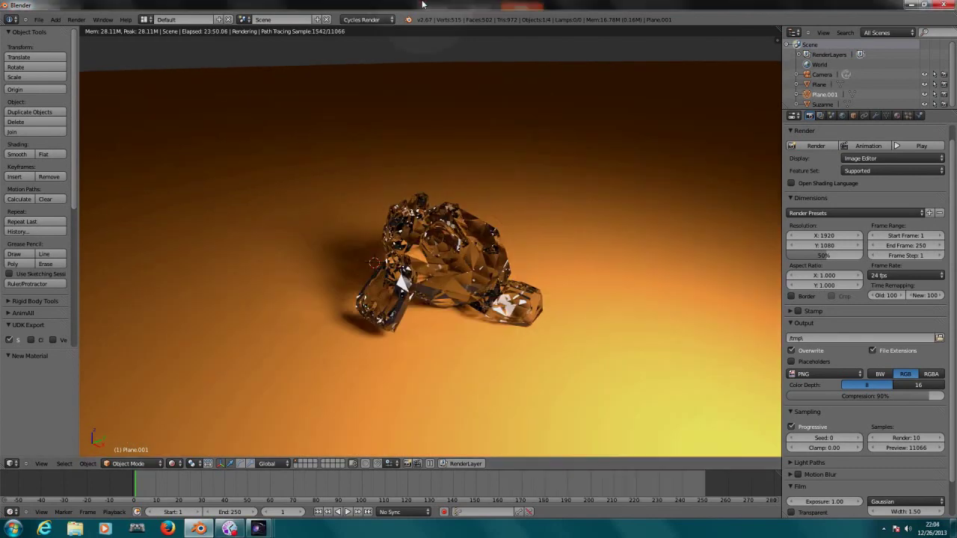